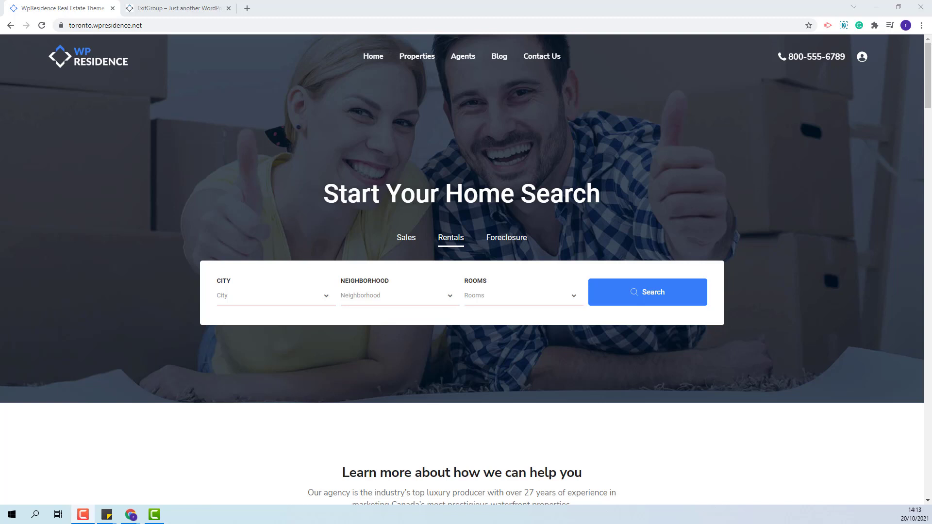
Open the homepage in Elementor and place a Search Form Builder widget below the Start Your Home Search heading
click(611, 300)
key(ctrl+Tab)
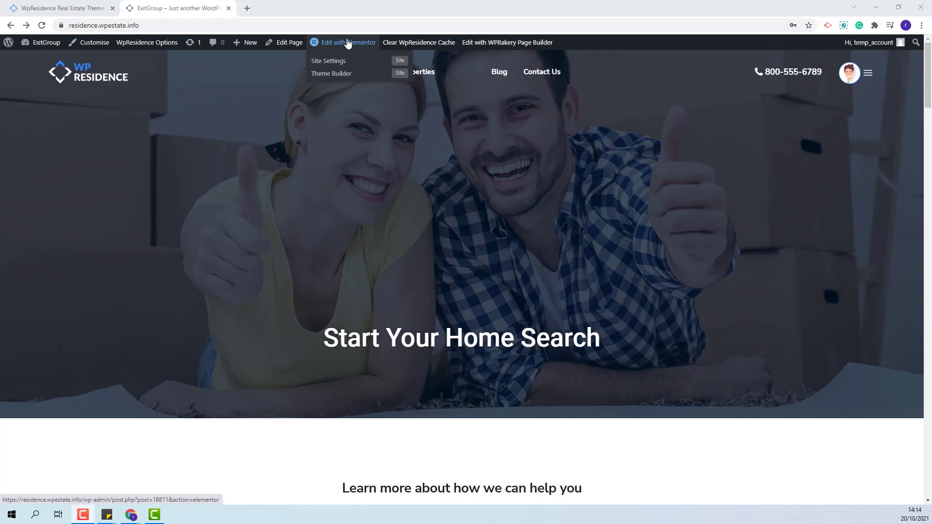
click(343, 42)
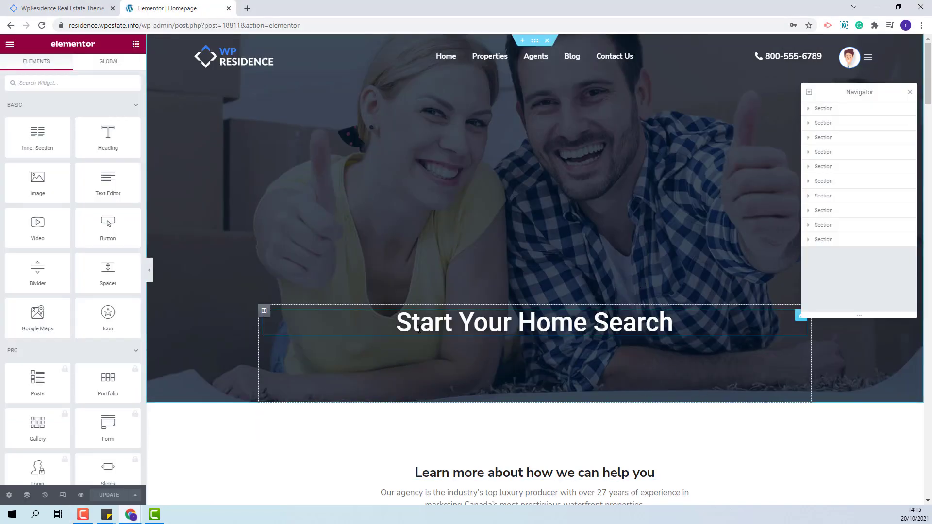
scroll(29, 310, down, 15)
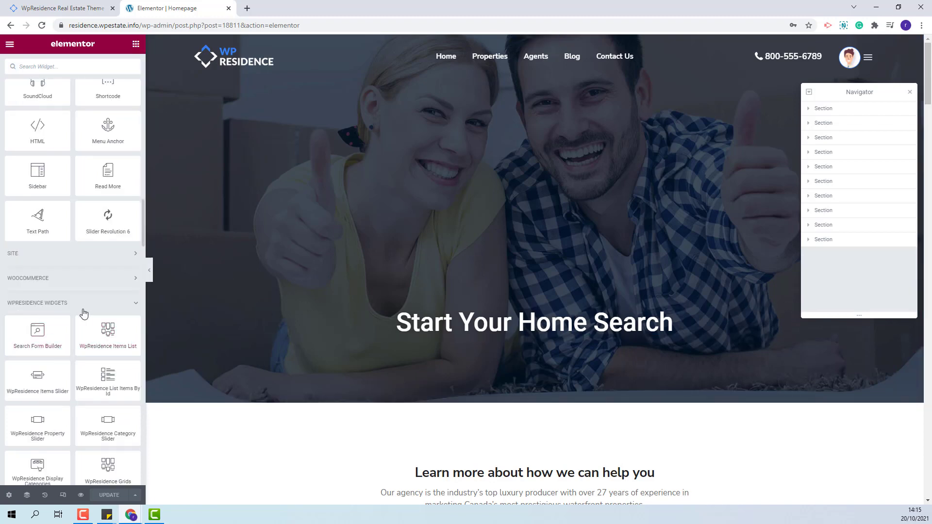
drag(64, 338, 492, 336)
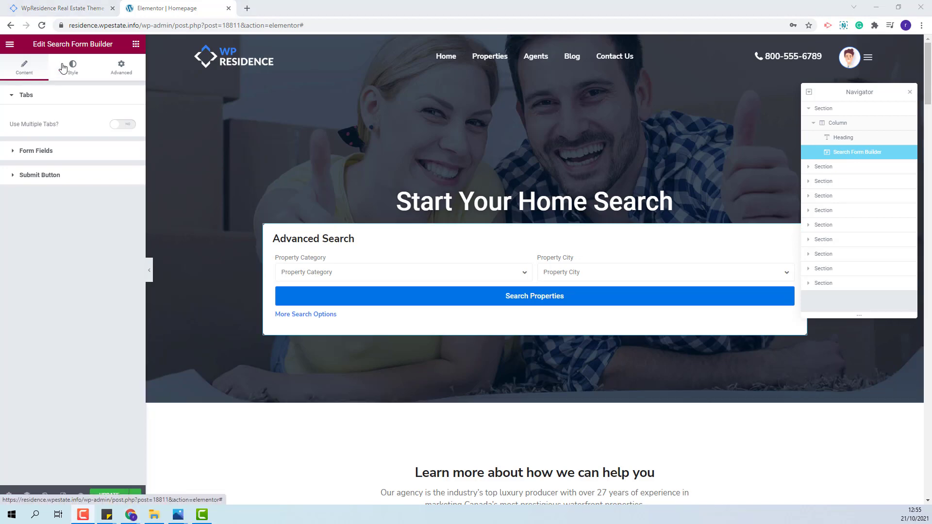
Look through the search form widget's content and style settings, including its form fields and submit button options
click(71, 77)
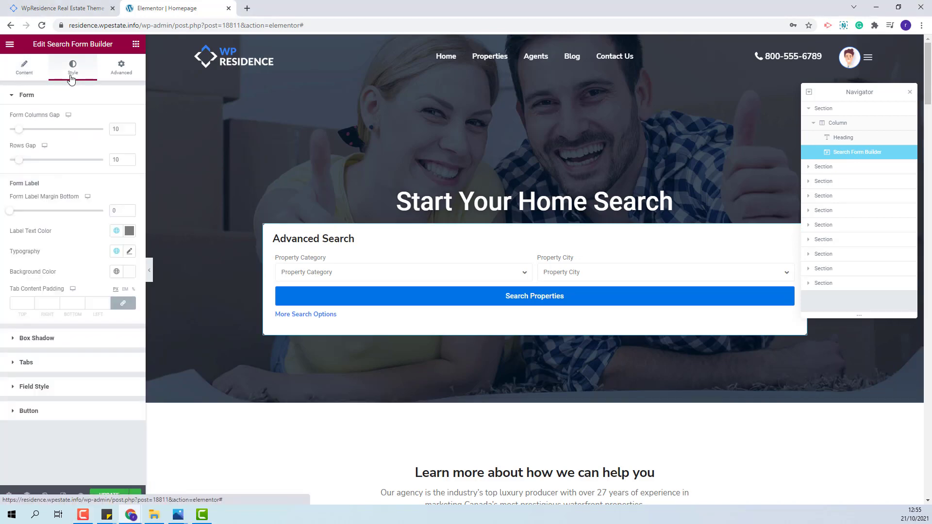
click(24, 69)
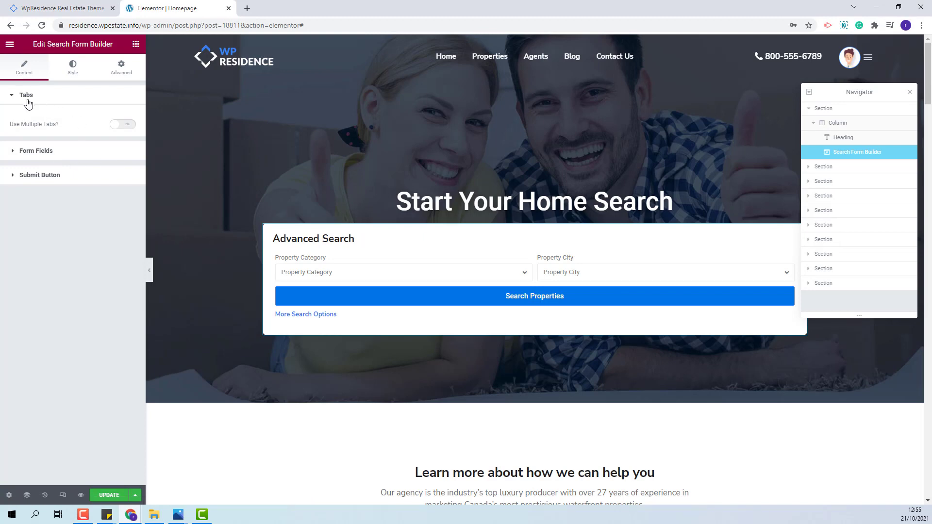
click(29, 154)
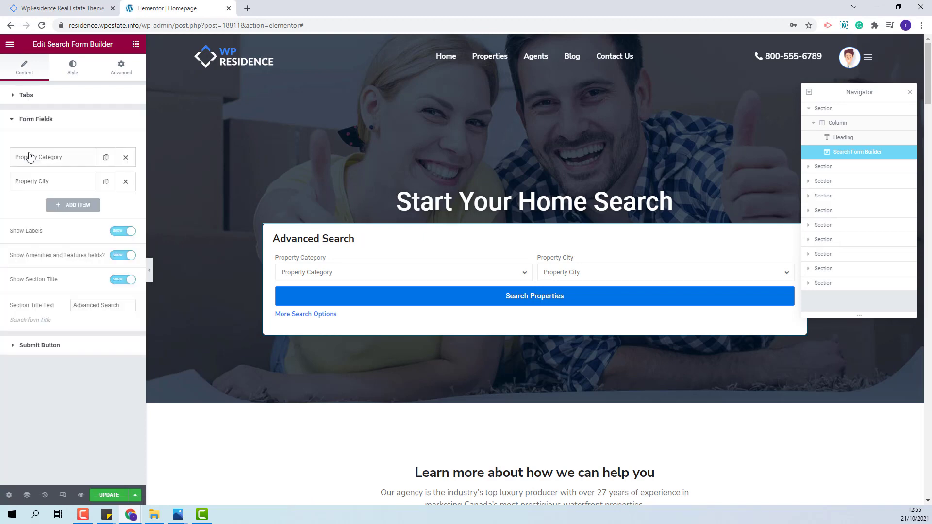
click(30, 347)
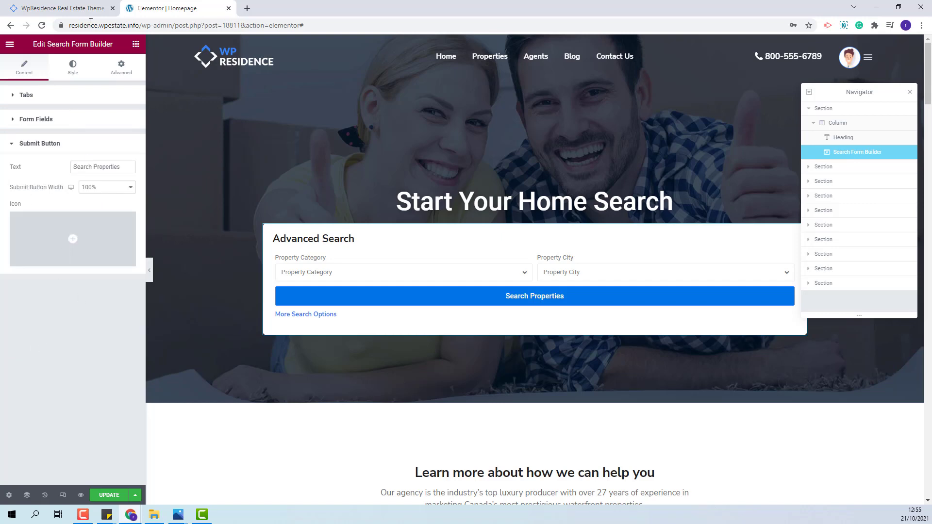
click(73, 68)
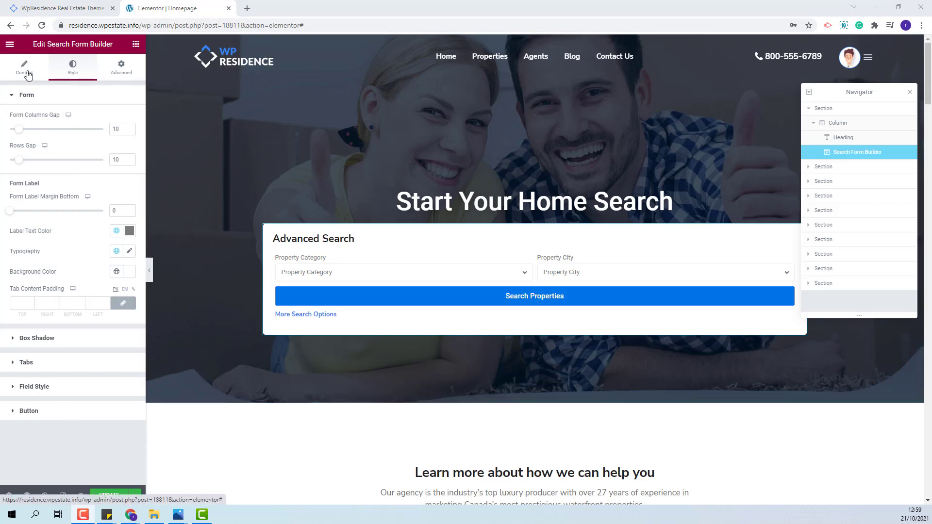
click(27, 72)
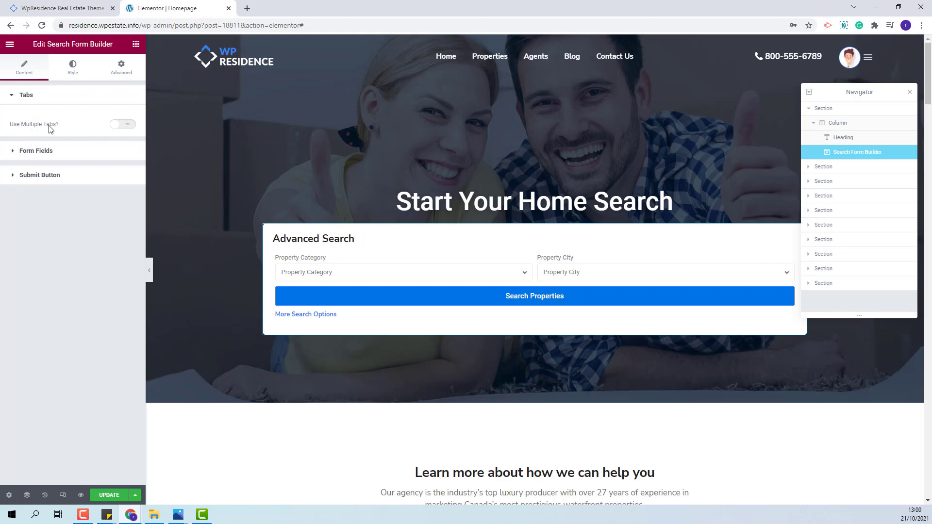
Enable multiple tabs for the search form, using Type as tab type, and add Foreclosure, Rentals and Sales
click(128, 127)
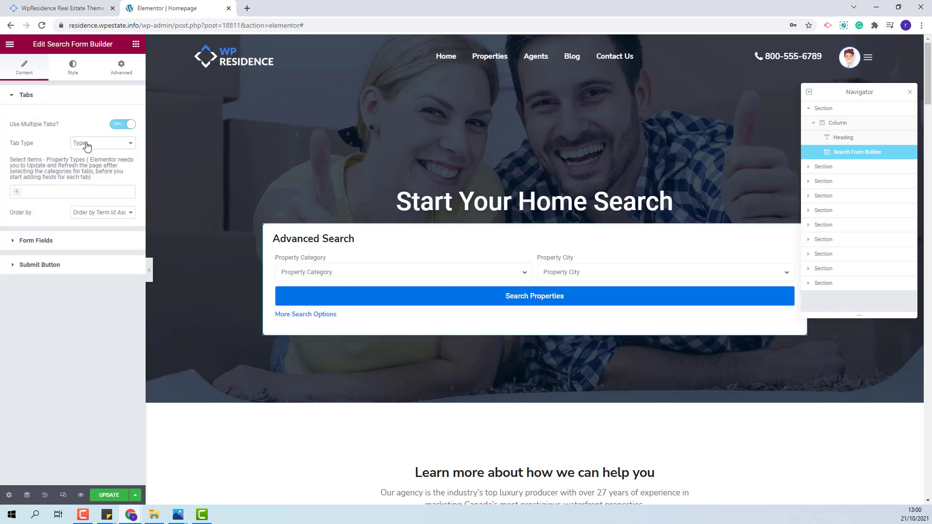
click(87, 147)
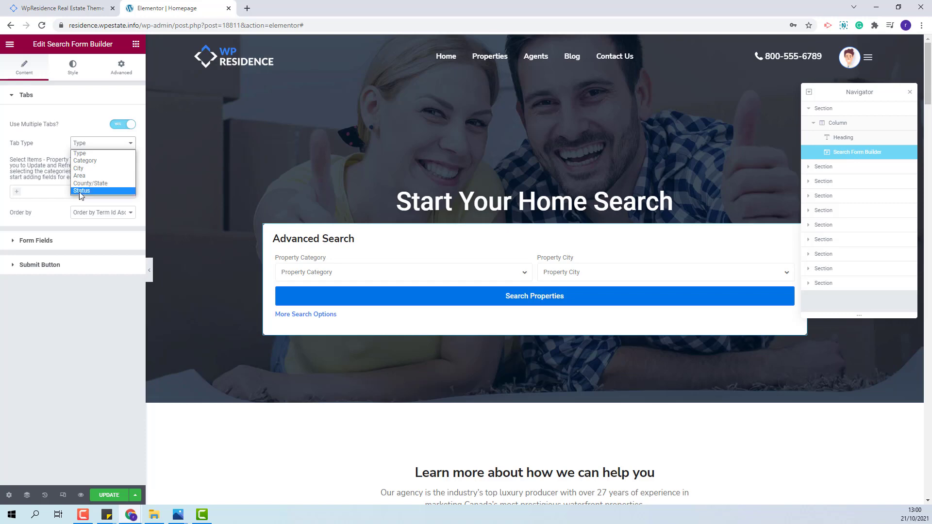
click(86, 155)
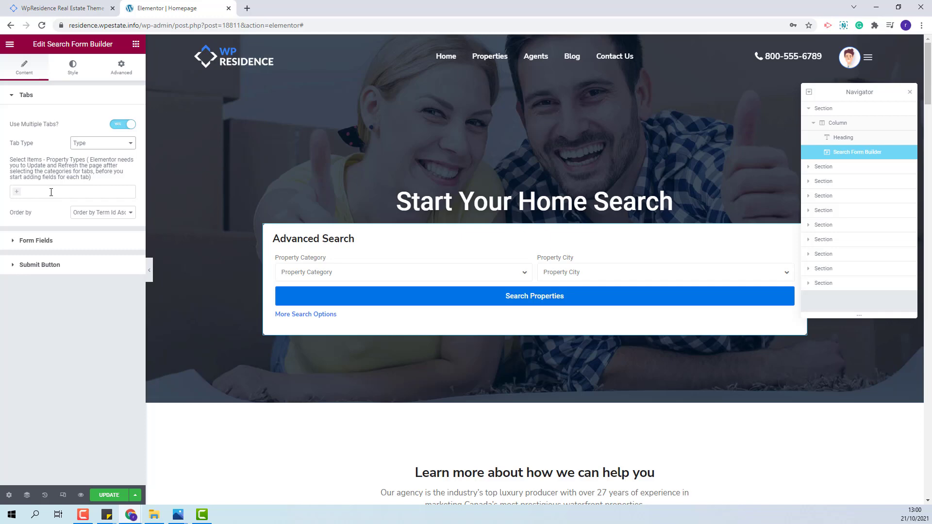
click(17, 193)
click(28, 206)
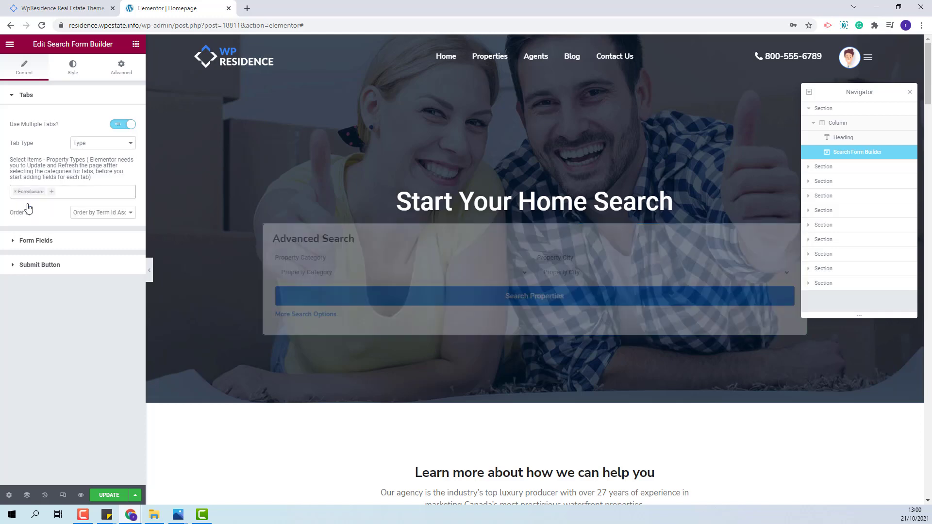
click(50, 193)
click(44, 219)
click(76, 195)
click(36, 228)
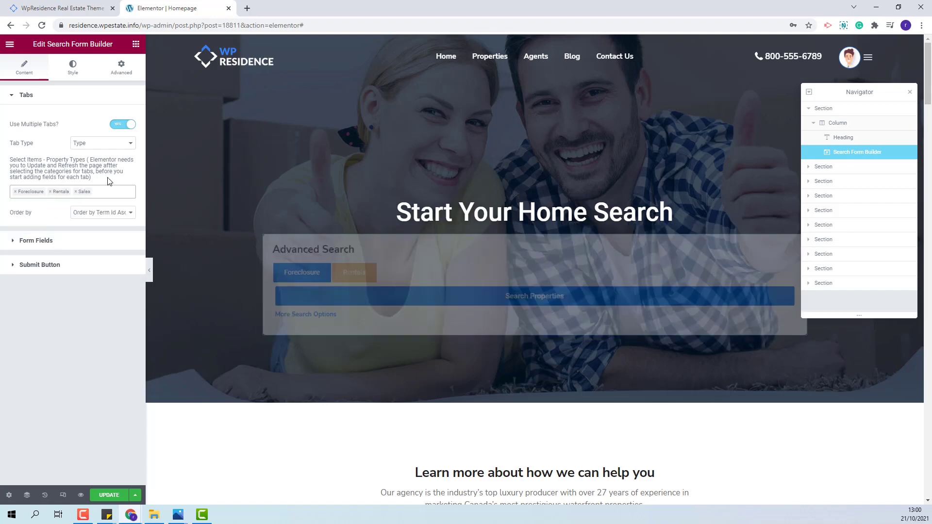
Order the search form tabs by Term Id Desc and update the page
click(106, 216)
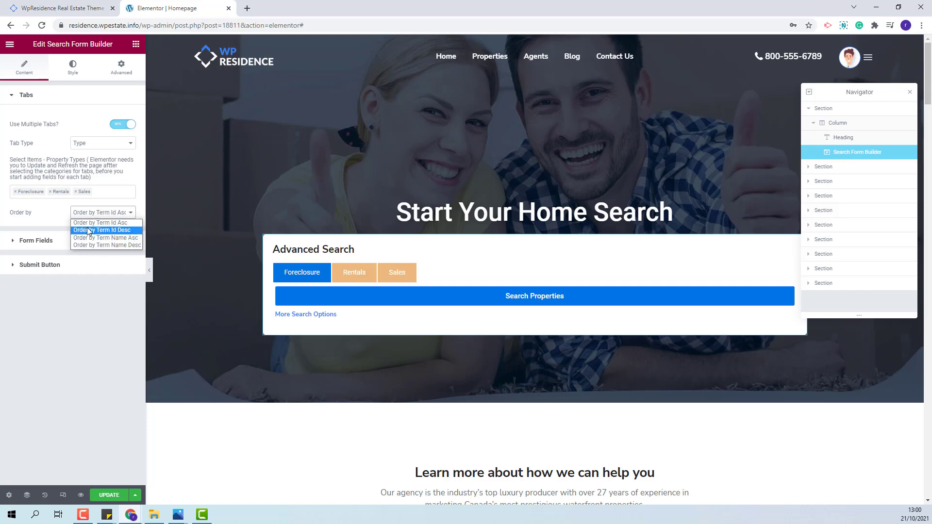
click(88, 230)
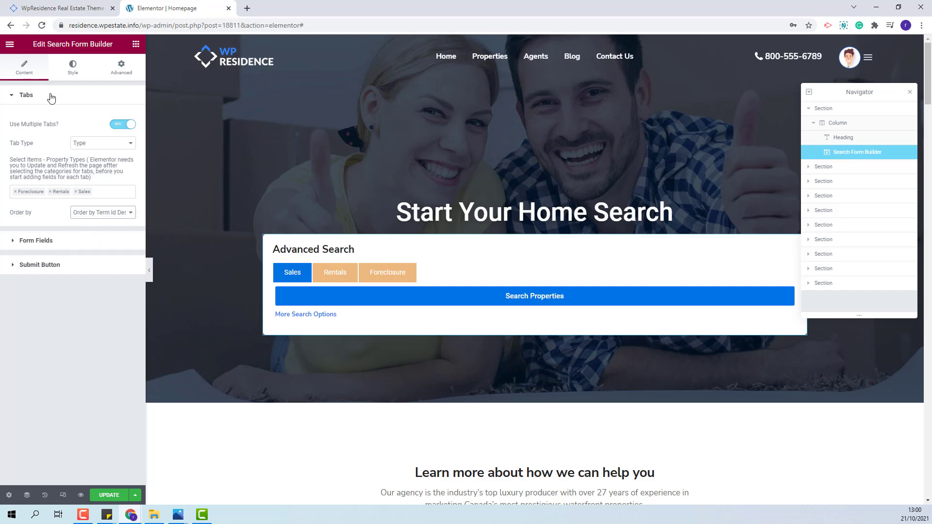
click(109, 495)
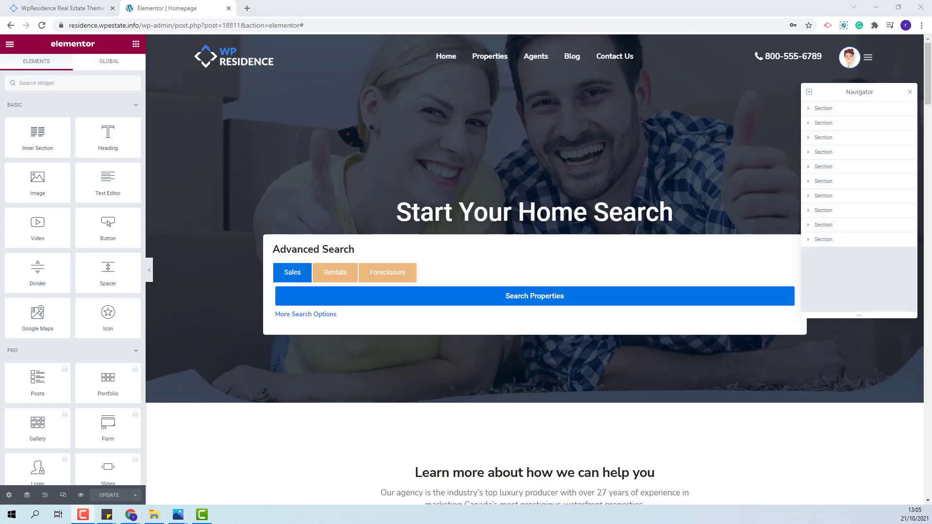
Reopen the search form widget's settings and assign the Property Category field to the Sales tab
click(578, 270)
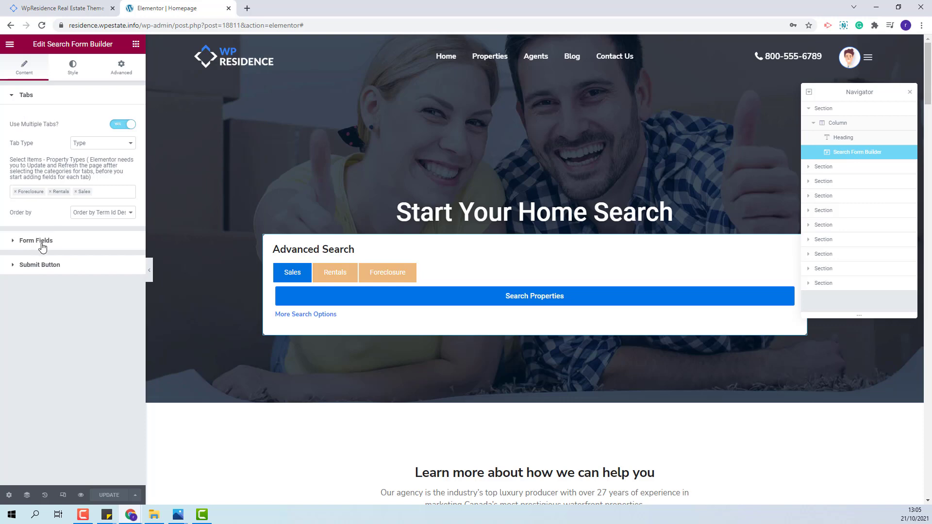
click(40, 242)
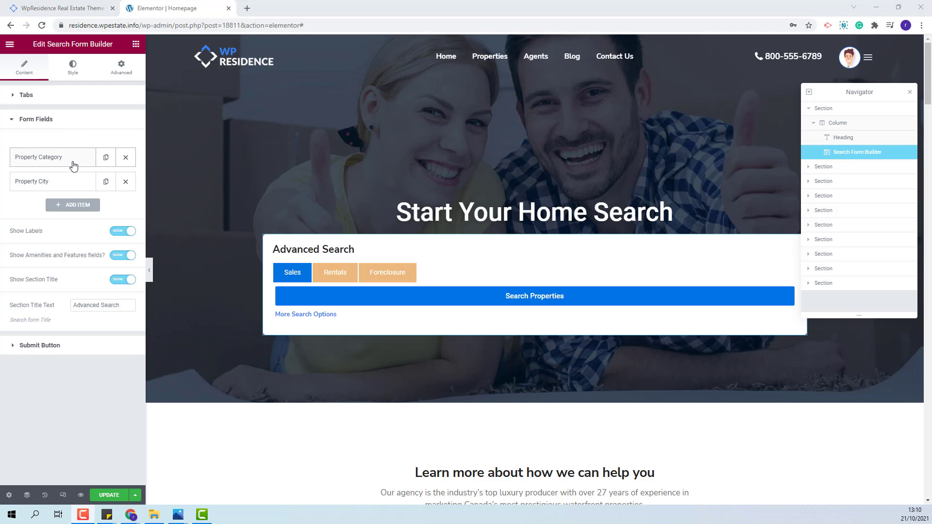
click(84, 163)
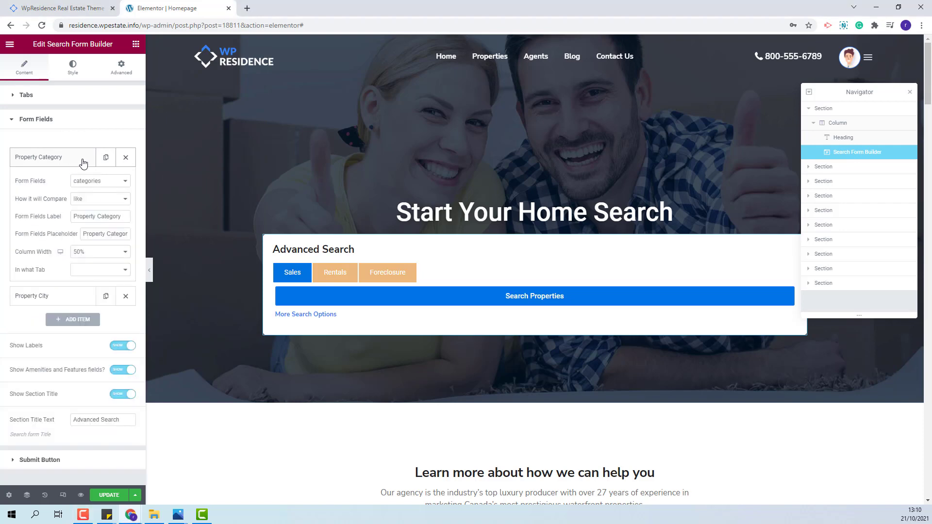
click(89, 272)
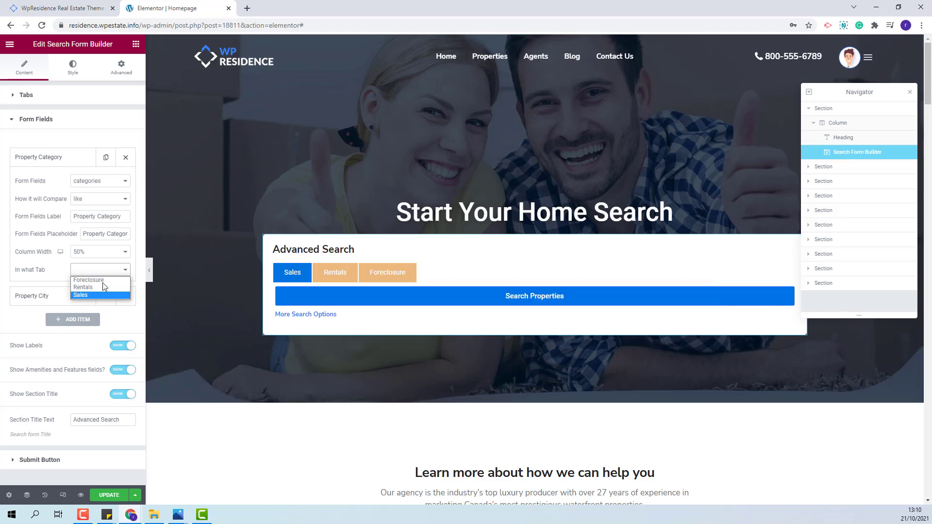
click(102, 295)
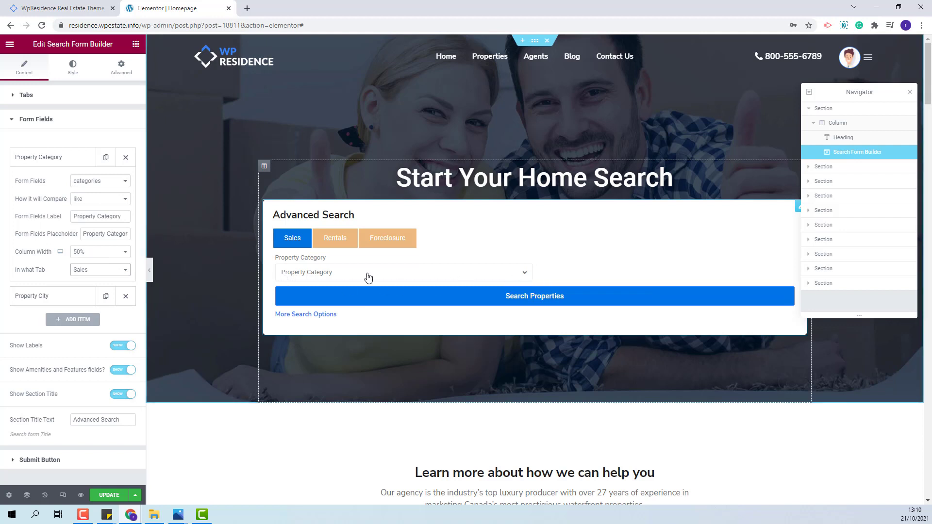
Review the field types and comparison options available for the Property Category field, keeping categories and like
click(107, 182)
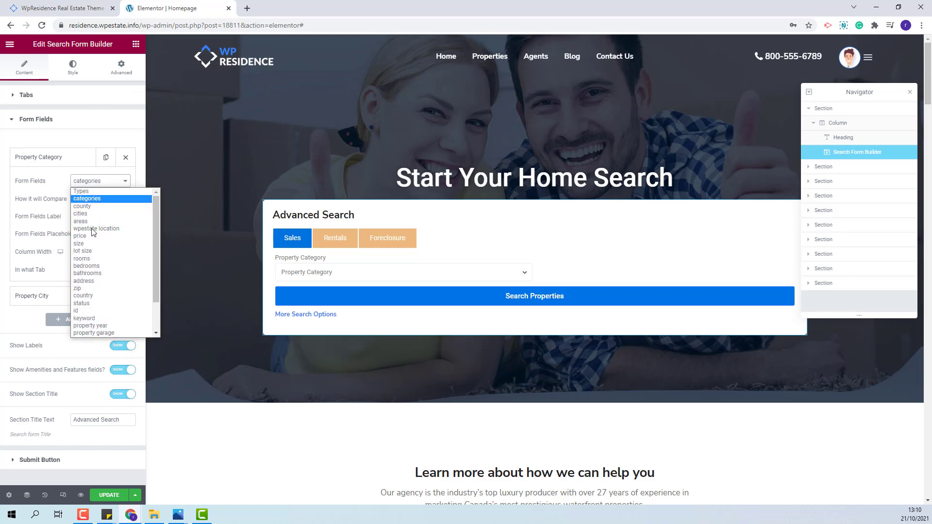
scroll(102, 302, down, 2)
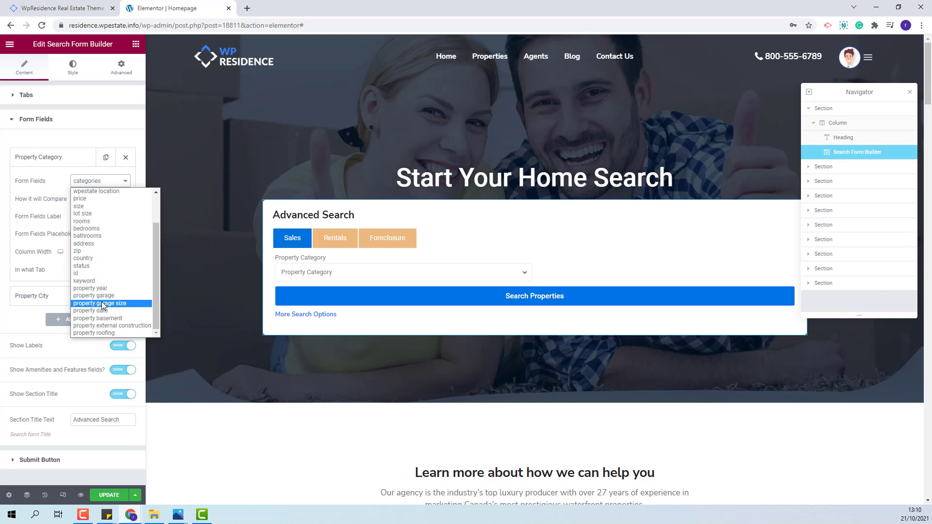
click(118, 179)
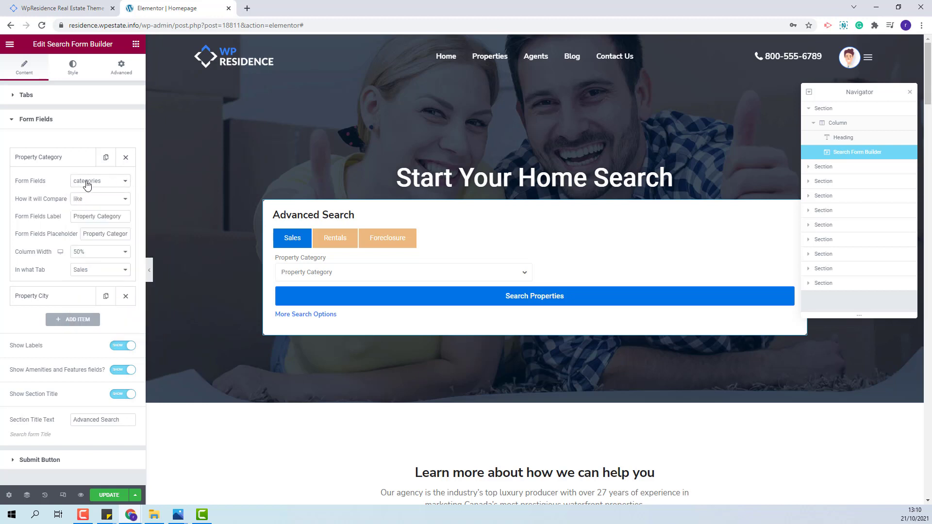
click(93, 200)
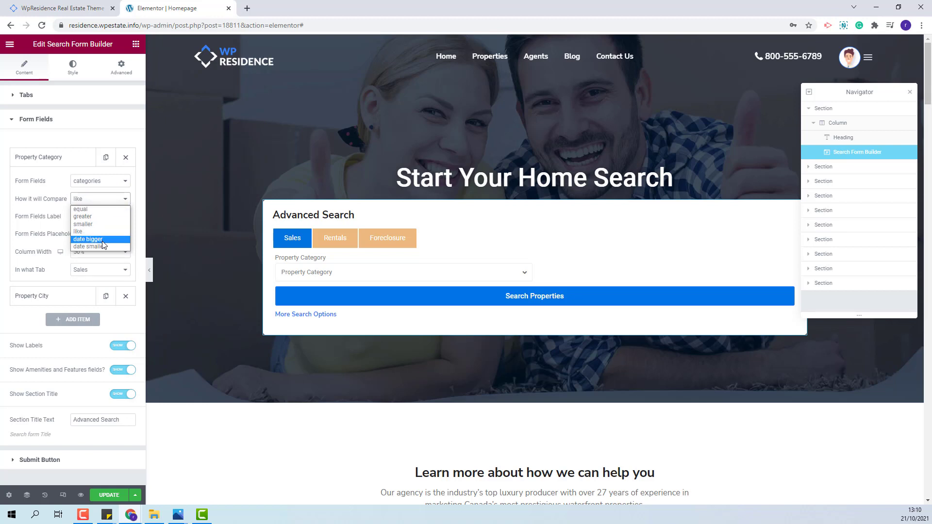
key(Up)
click(107, 234)
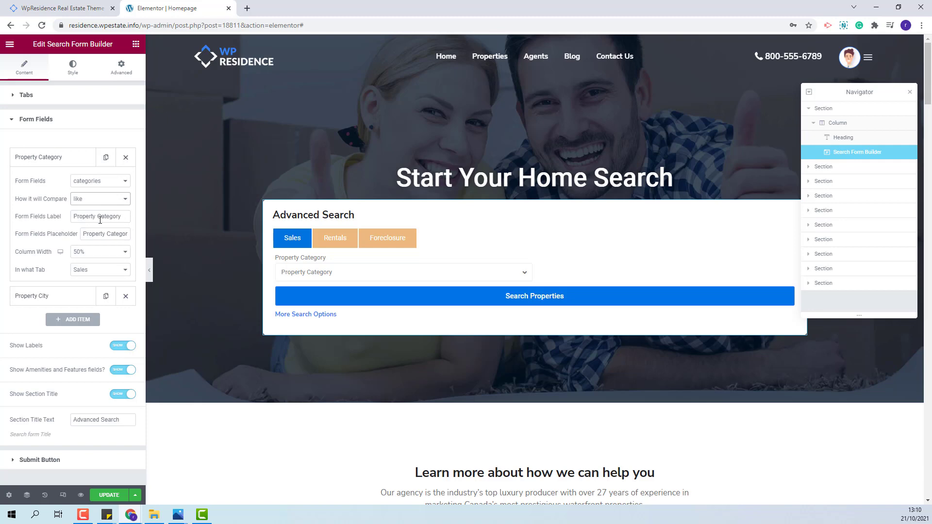
Shorten the Property Category field's label and placeholder to Category
drag(99, 216, 66, 218)
key(BackSpace)
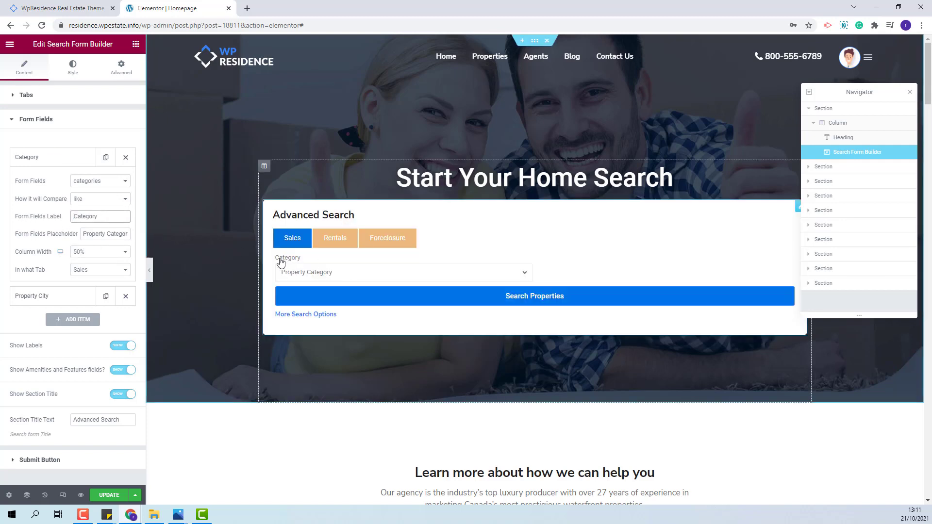
click(108, 235)
drag(106, 234, 82, 234)
key(BackSpace)
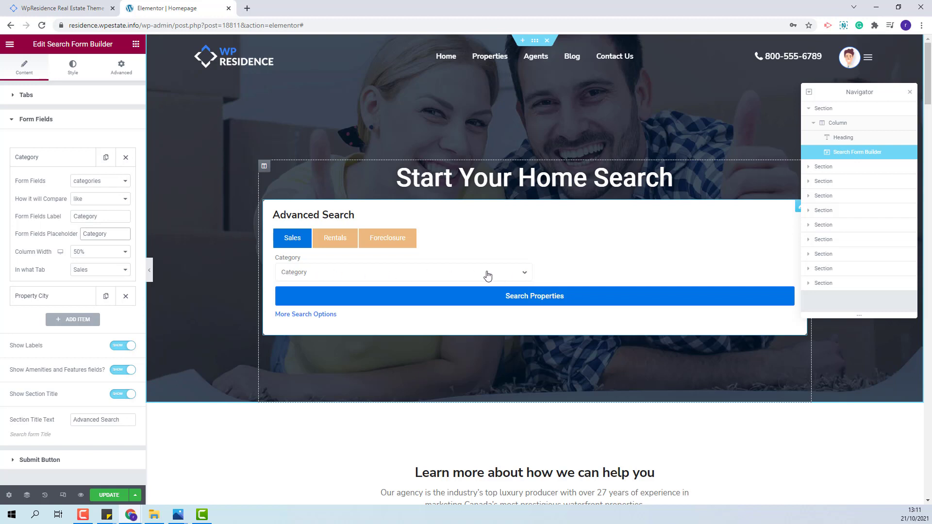
Set the Category field's column width to 25% and delete the Property City field
click(91, 254)
click(92, 268)
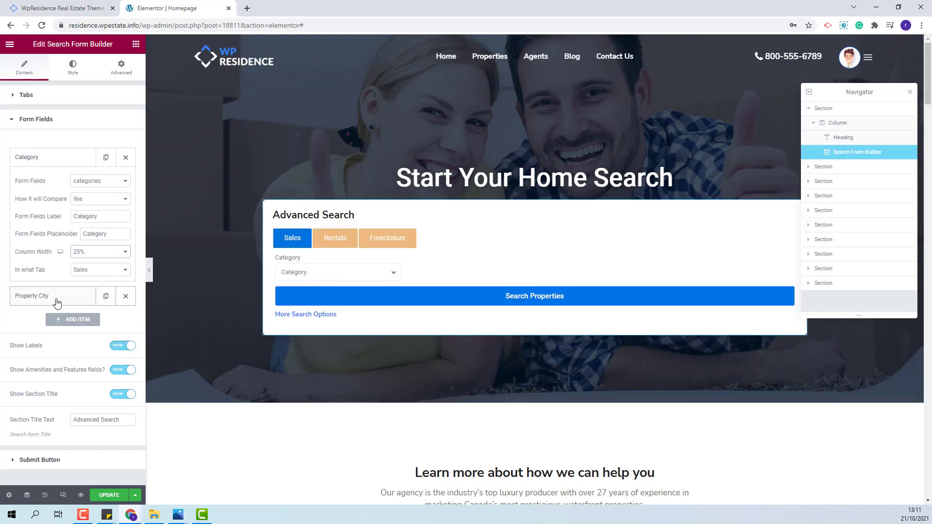
click(125, 298)
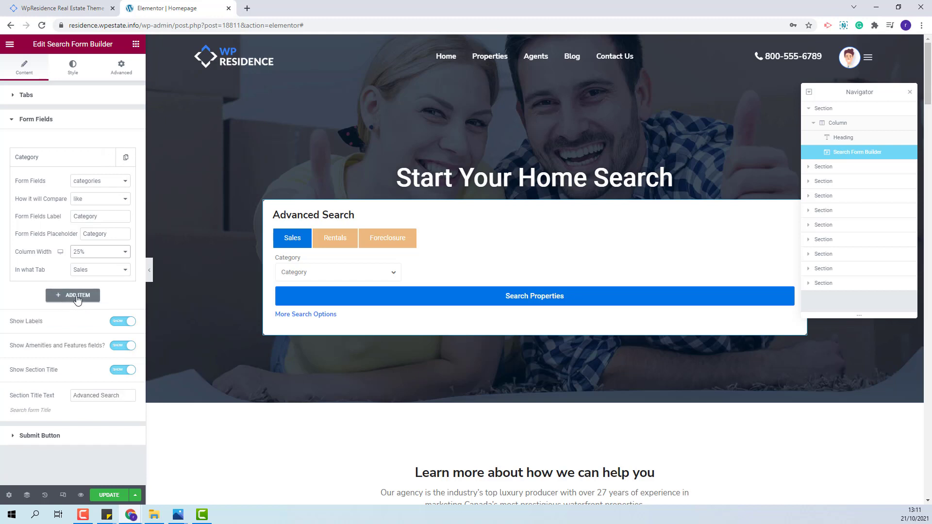
Add a new form field, assign it to the Sales tab and set its field type to cities
click(78, 296)
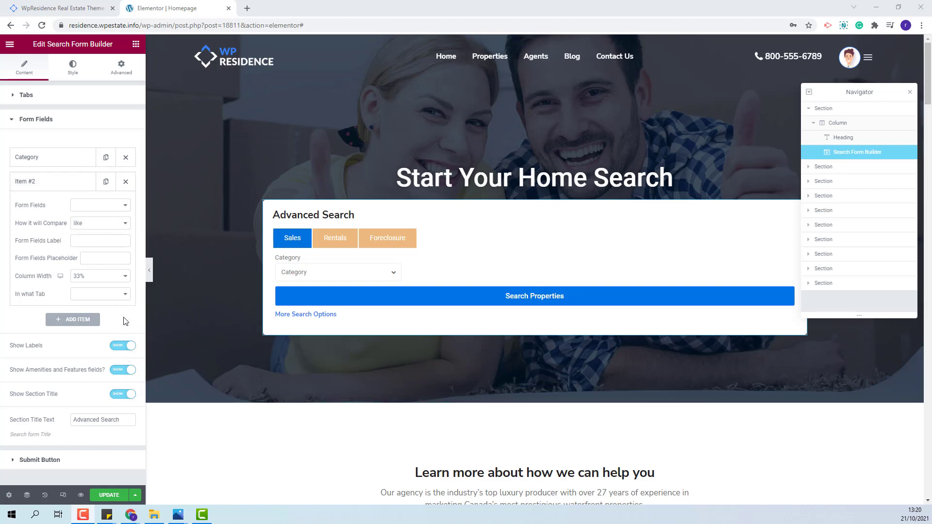
click(116, 296)
click(91, 318)
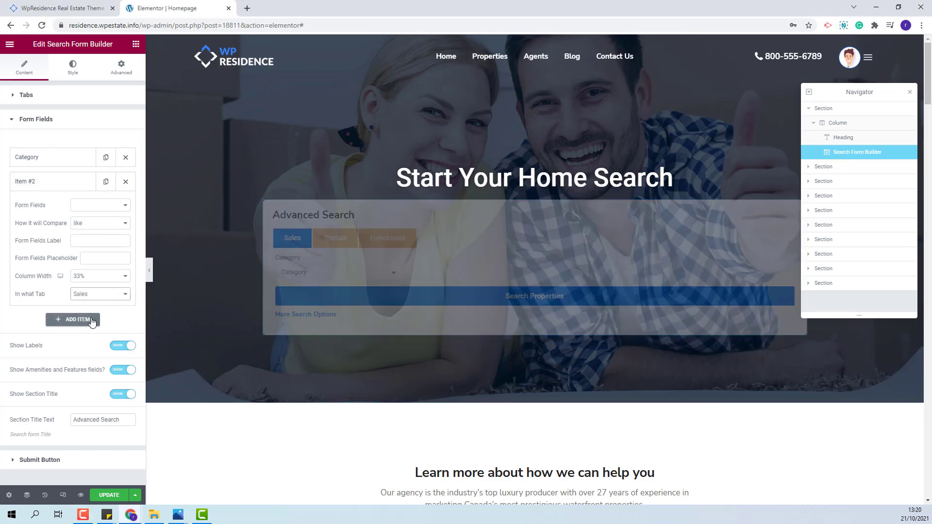
click(81, 206)
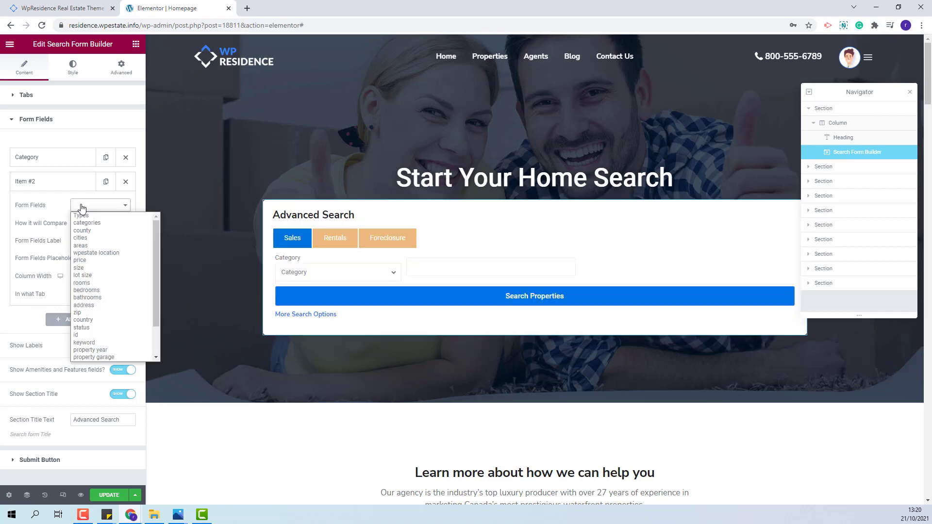
click(91, 238)
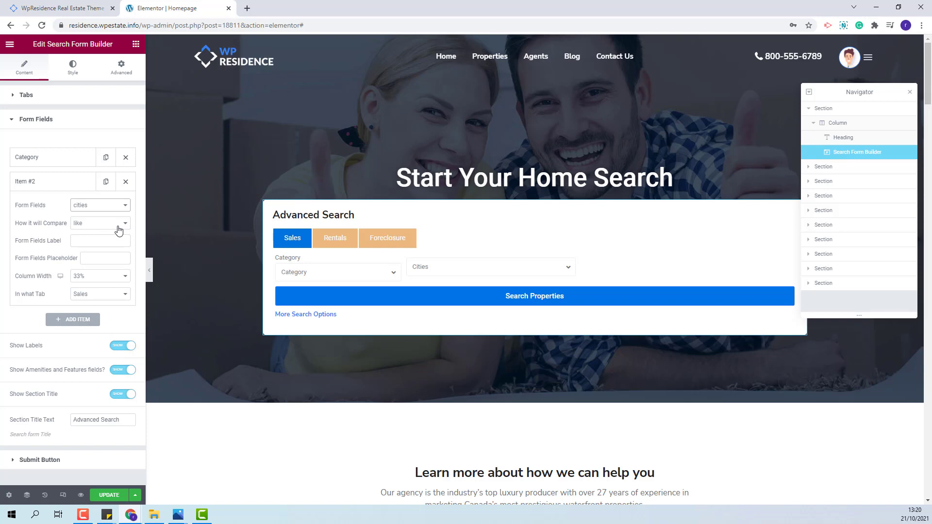
Give the cities field the label and placeholder City and set its column width to 25%
click(85, 240)
text(City)
click(95, 259)
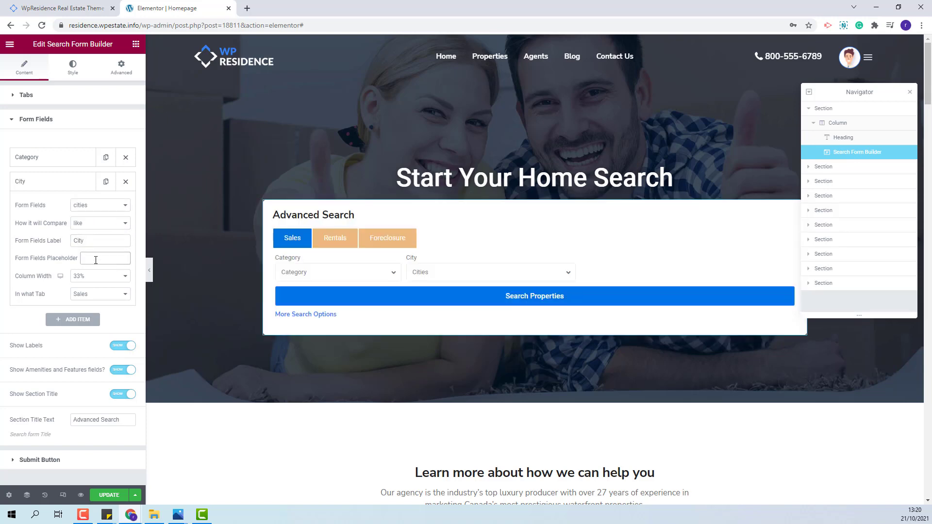
text(City)
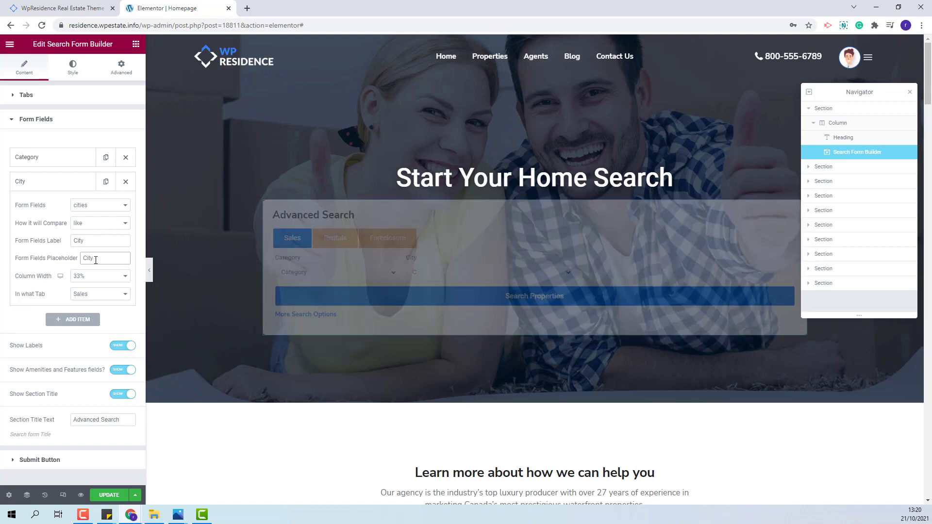
click(102, 275)
click(92, 294)
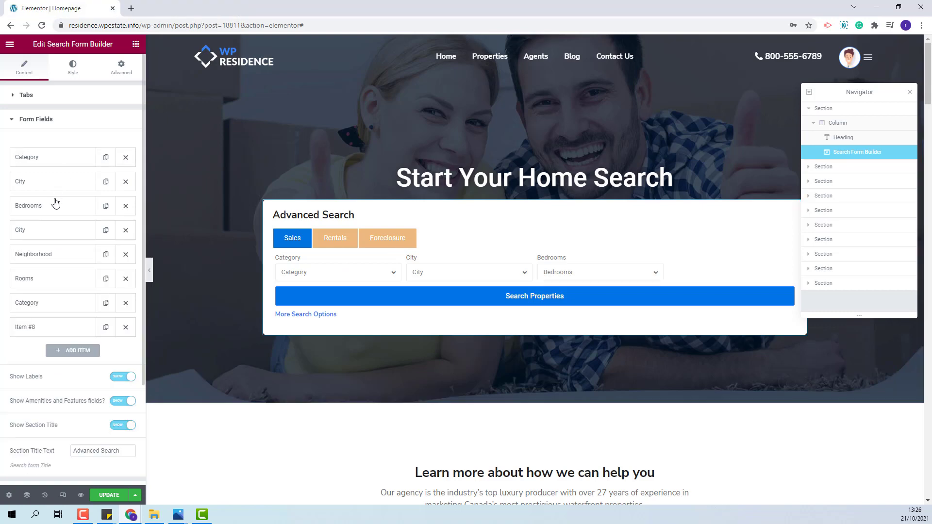
Try the search form with its field labels hidden and turn the labels back on
scroll(73, 206, down, 1)
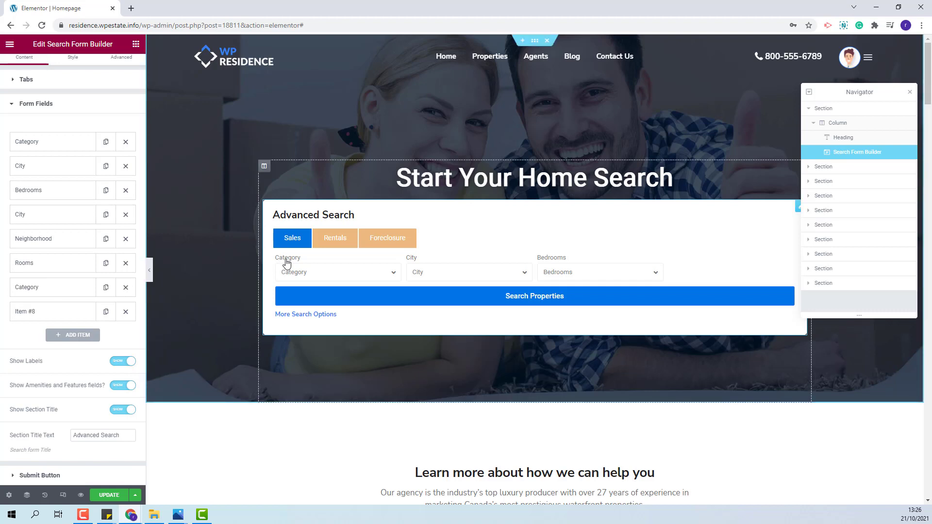
click(119, 365)
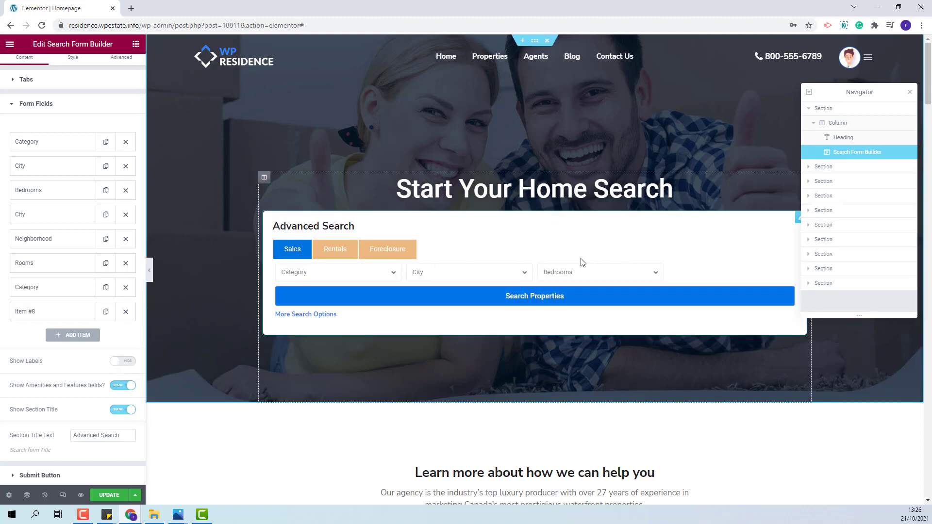
click(122, 365)
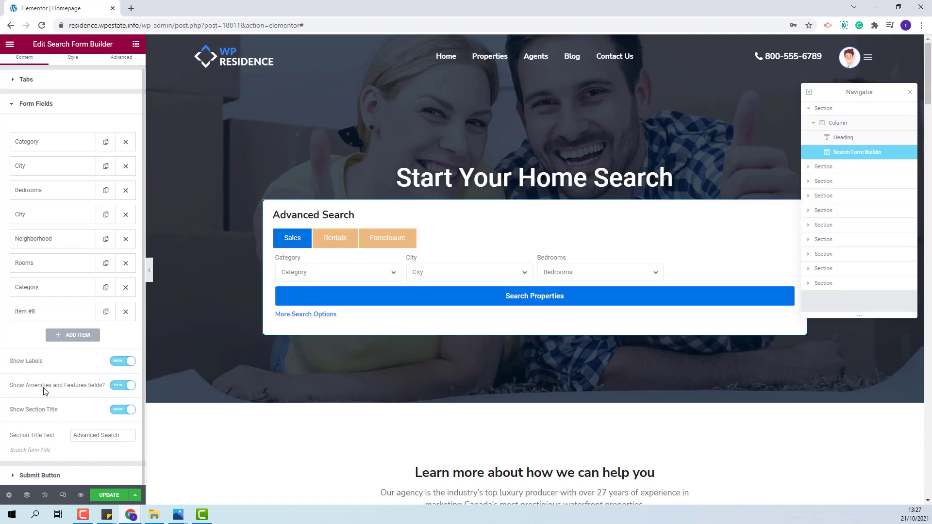
Hide the form's Amenities and Features fields and its section title
click(122, 384)
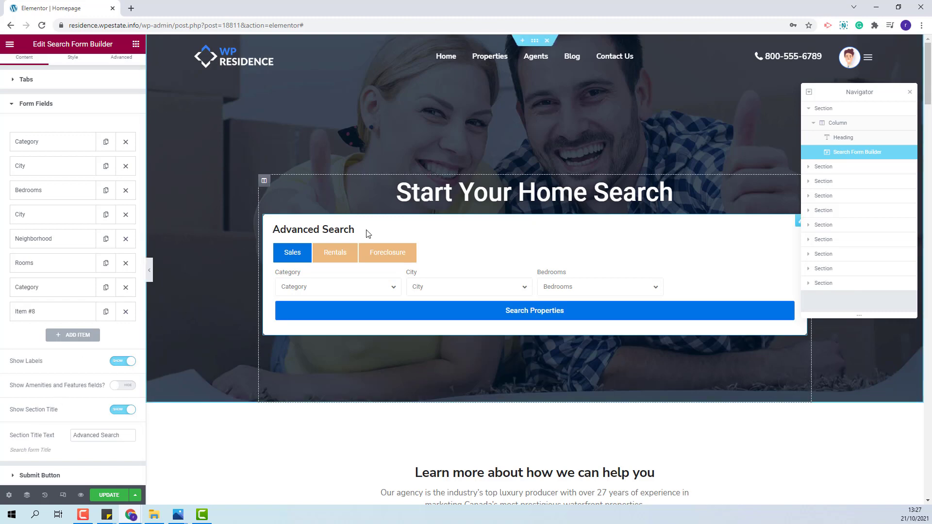
click(123, 409)
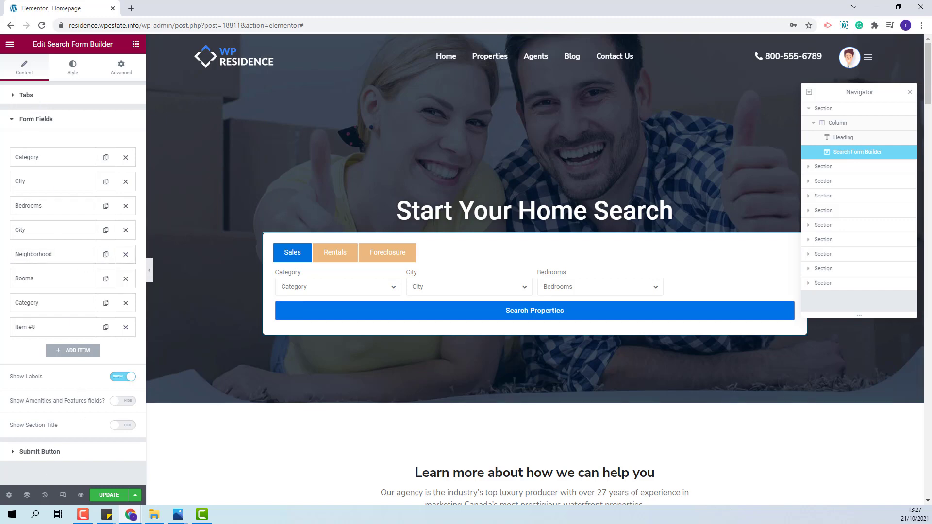
Shorten the submit button's text to Search and set its width to 25%
click(26, 453)
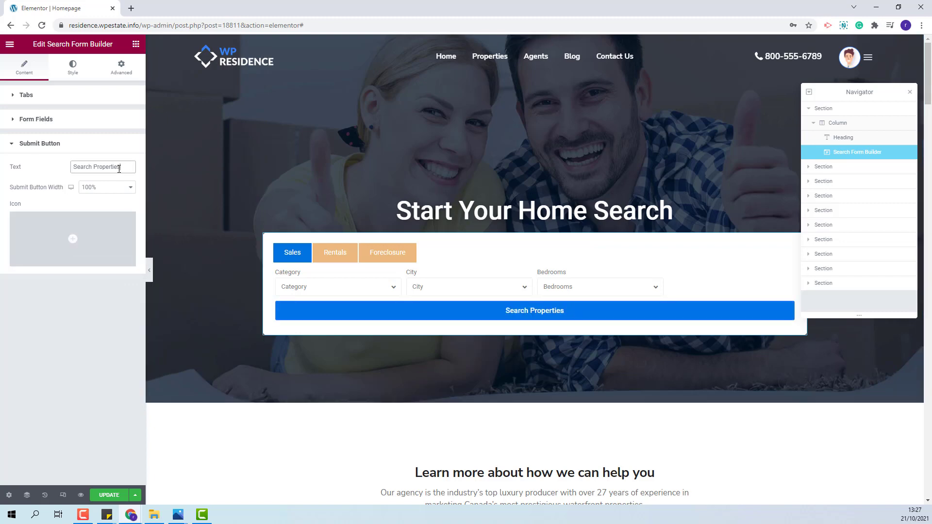
drag(119, 168, 94, 165)
key(BackSpace)
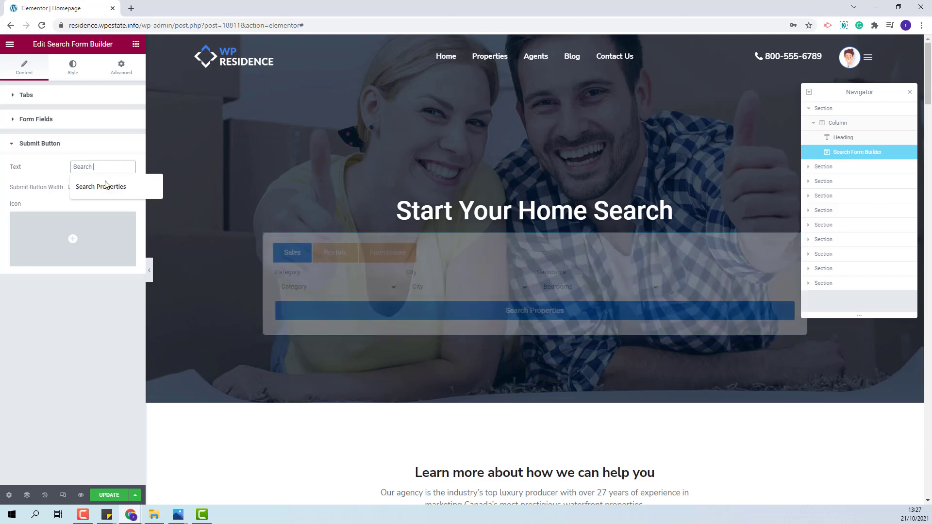
click(28, 169)
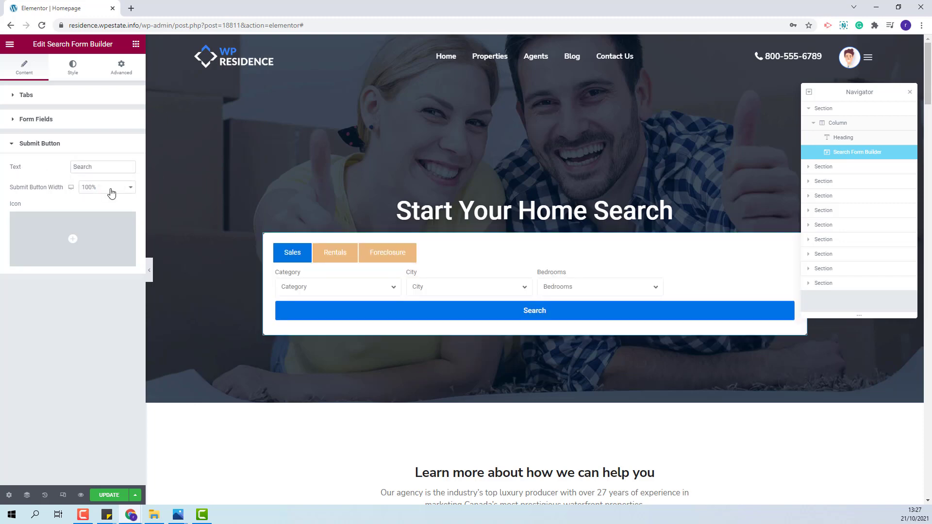
click(109, 189)
click(88, 220)
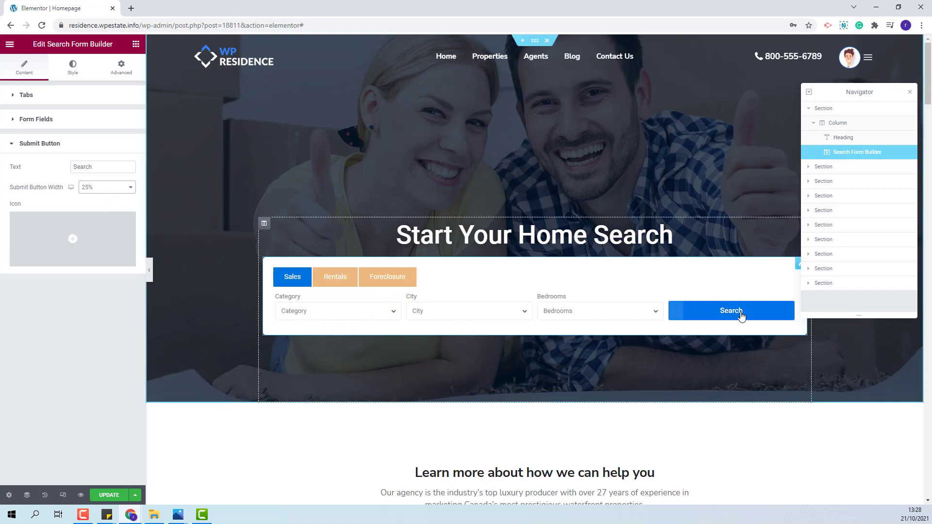
Find the search magnifier in the icon library and insert it as the submit button's icon
mouse_move(67, 237)
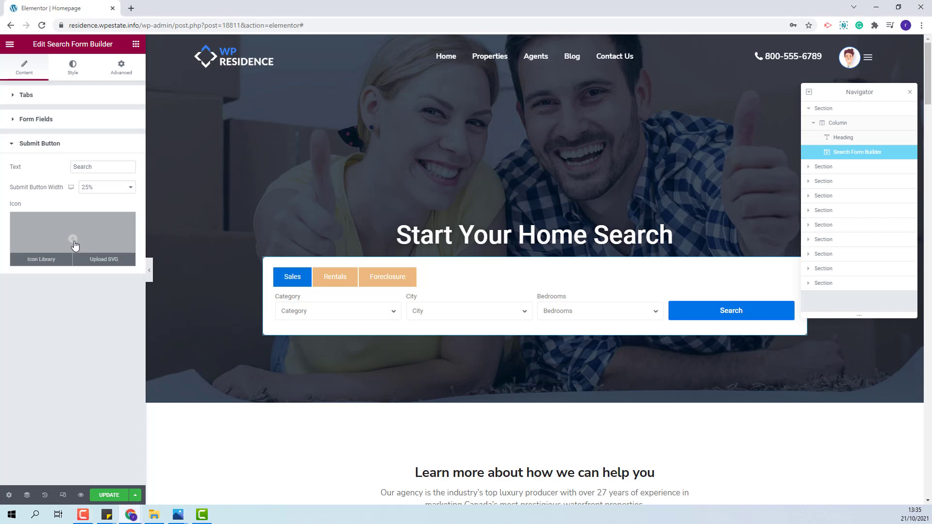
click(75, 247)
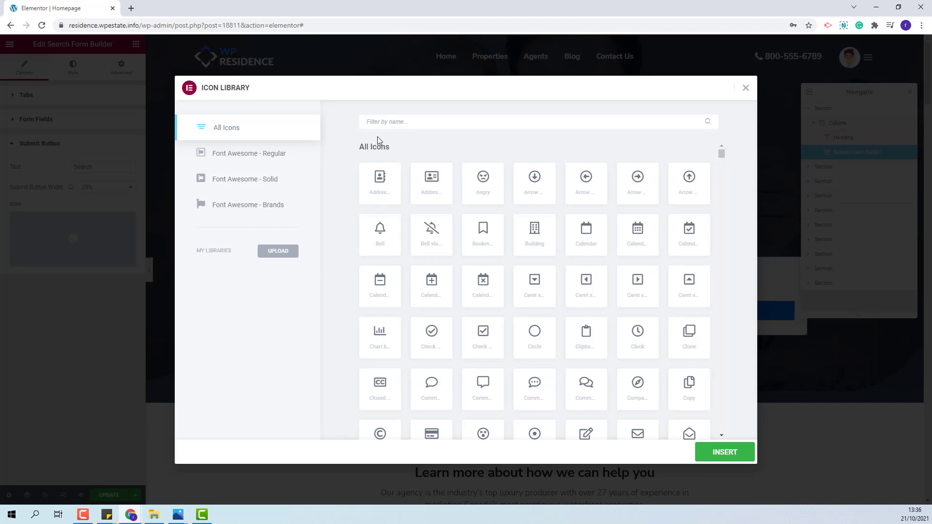
text(search)
click(380, 182)
click(726, 456)
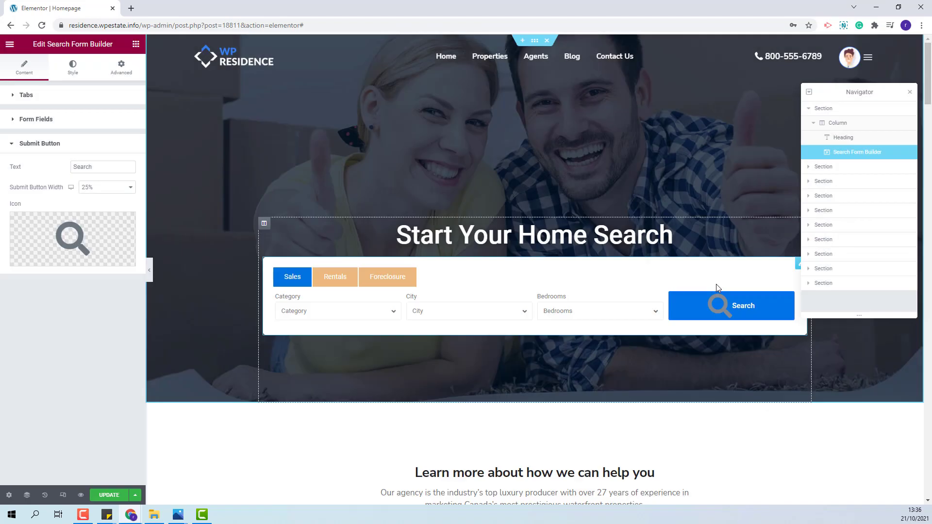
mouse_move(51, 239)
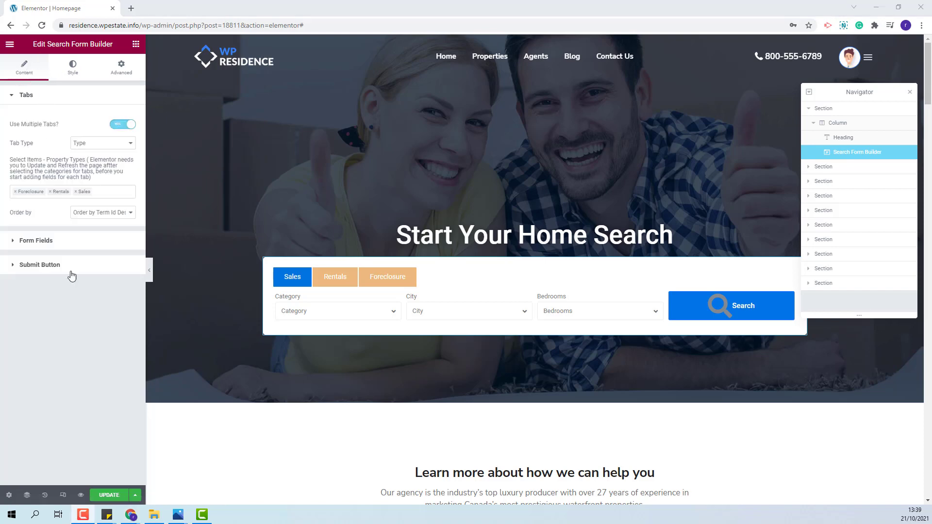
Set the search form's label text color to #333333 in the form style settings
click(73, 68)
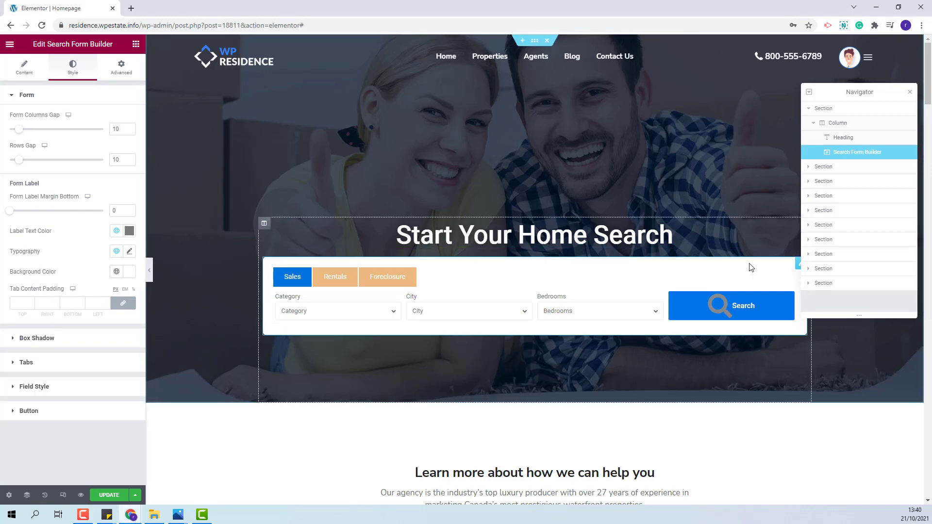
click(130, 231)
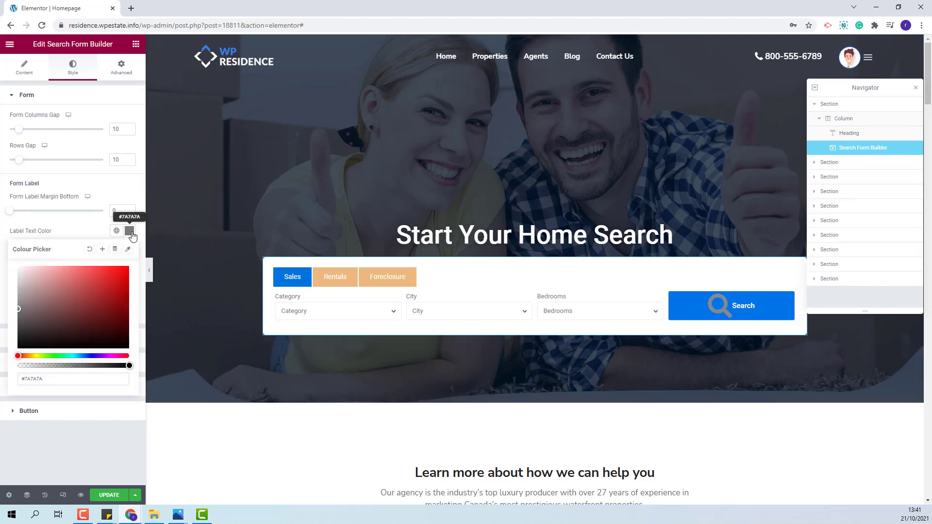
click(49, 379)
text(#333333)
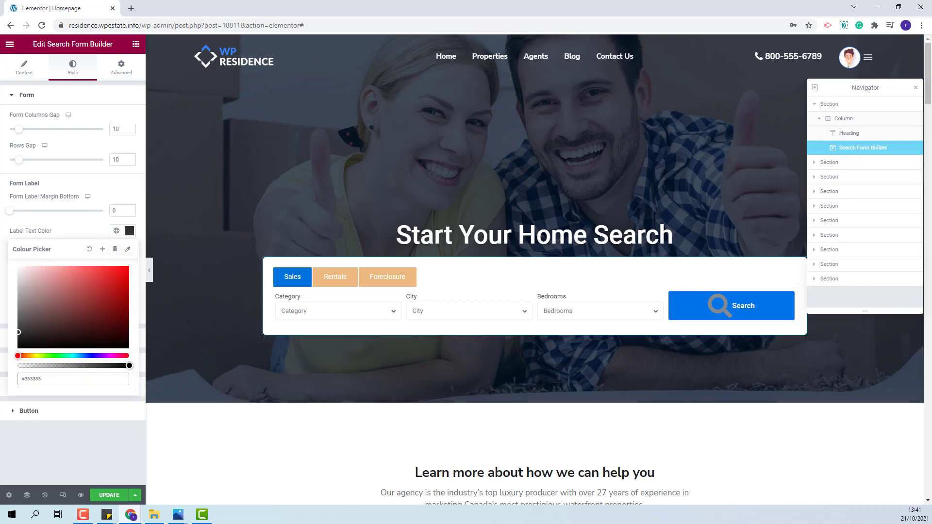
click(281, 296)
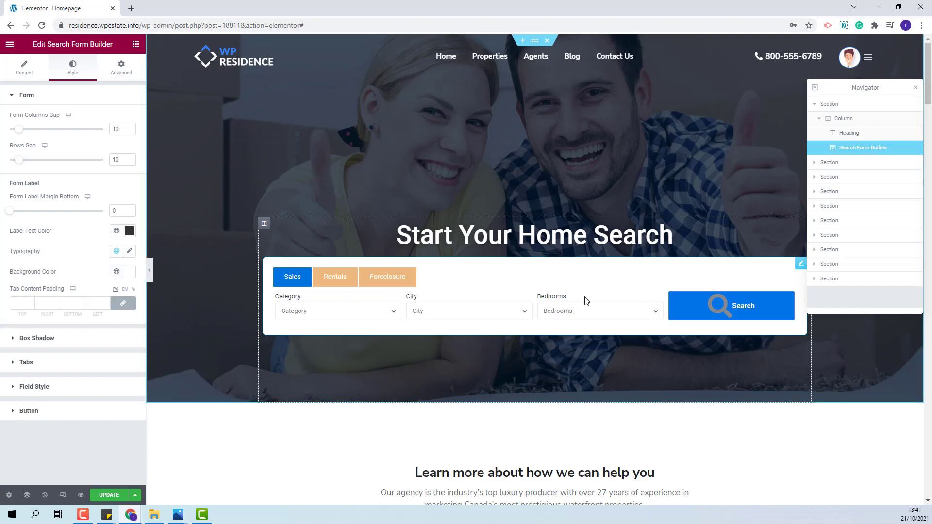
Set the form labels' typography to weight 600 and transform them to uppercase
click(129, 252)
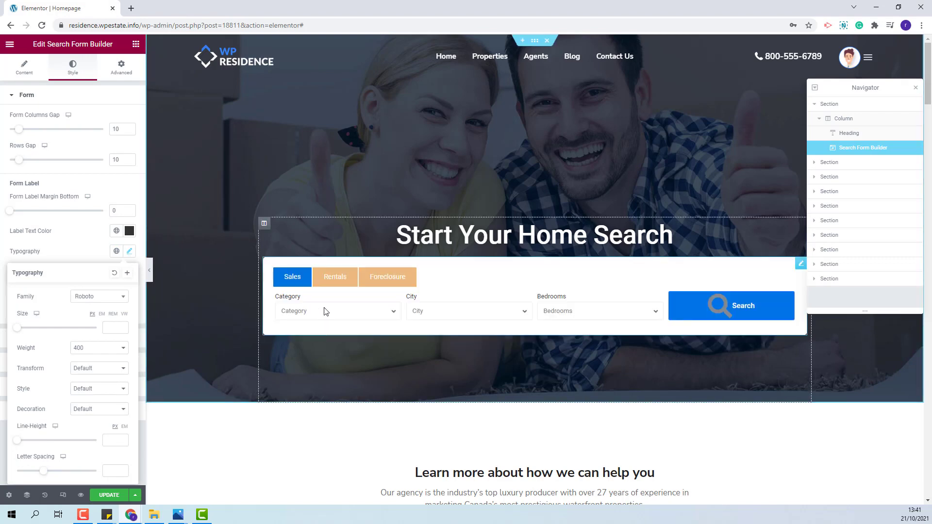
click(124, 349)
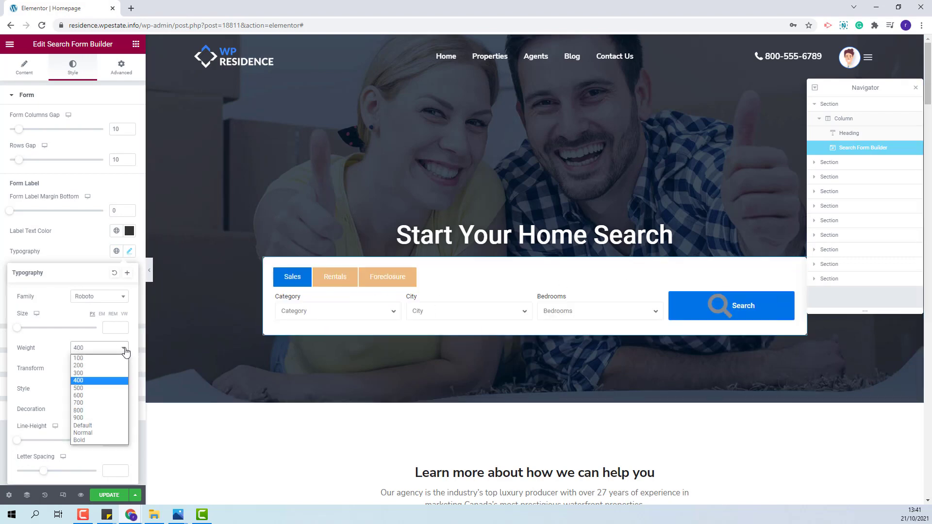
click(84, 397)
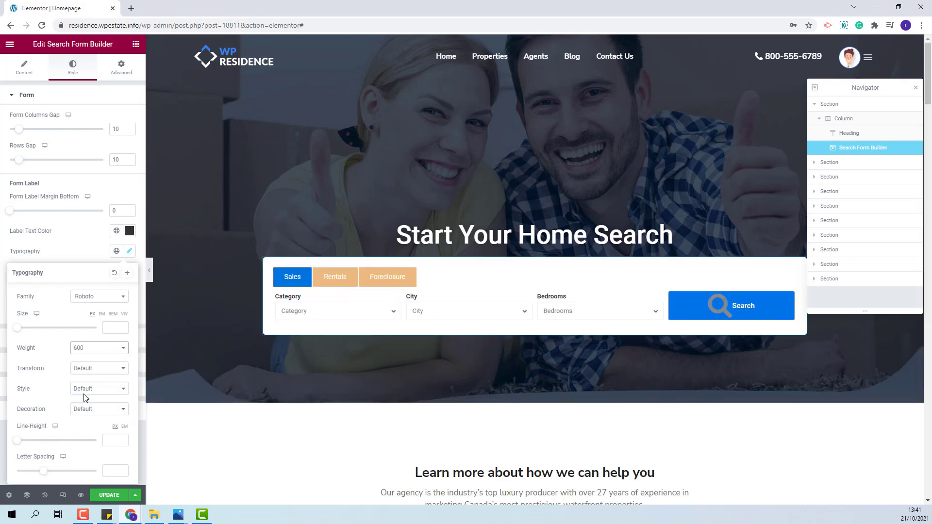
click(142, 284)
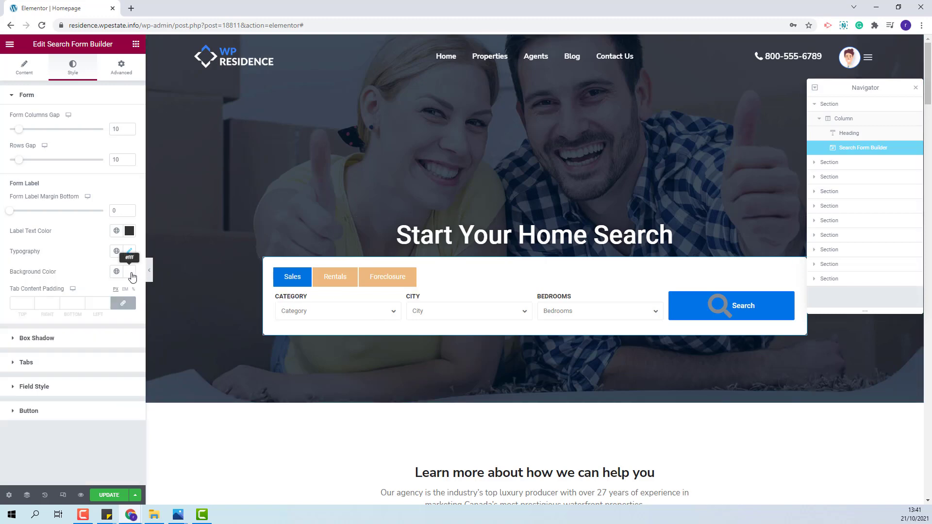
Make the search form's background color fully transparent with #FFFFFF00
click(131, 273)
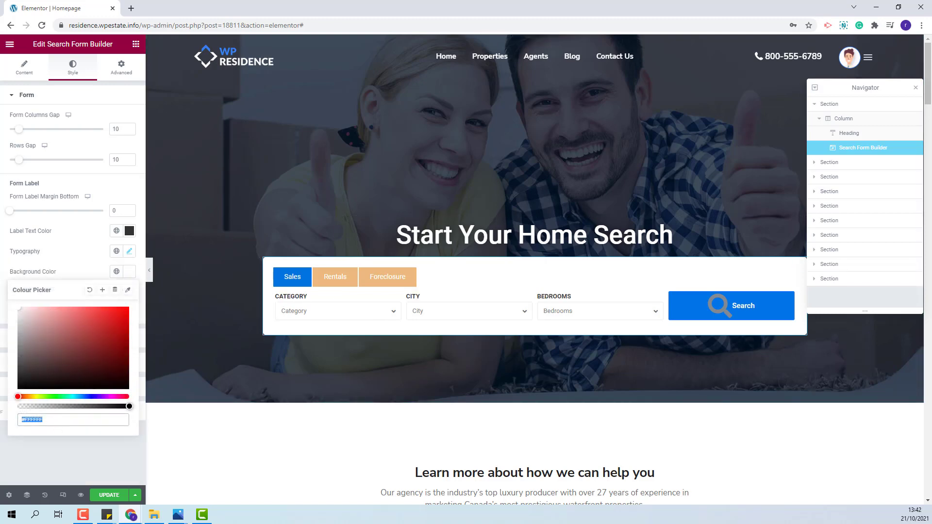
key(BackSpace)
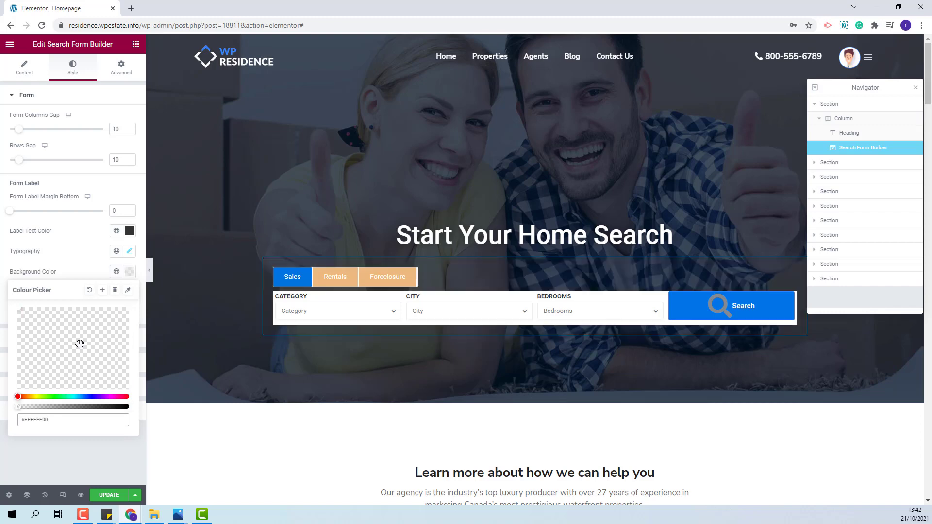
click(78, 263)
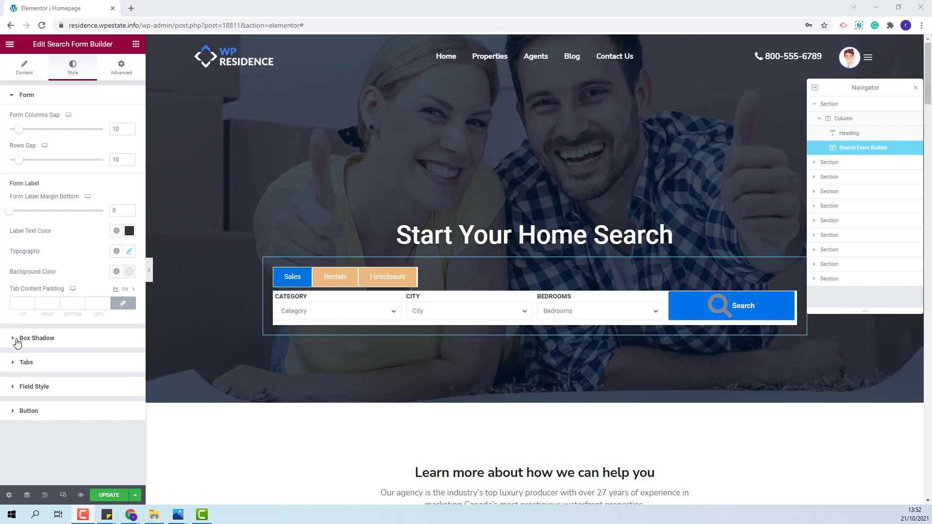
Center the search form's tabs and set their typography to size 16 with a line height of 1.5 em
click(37, 365)
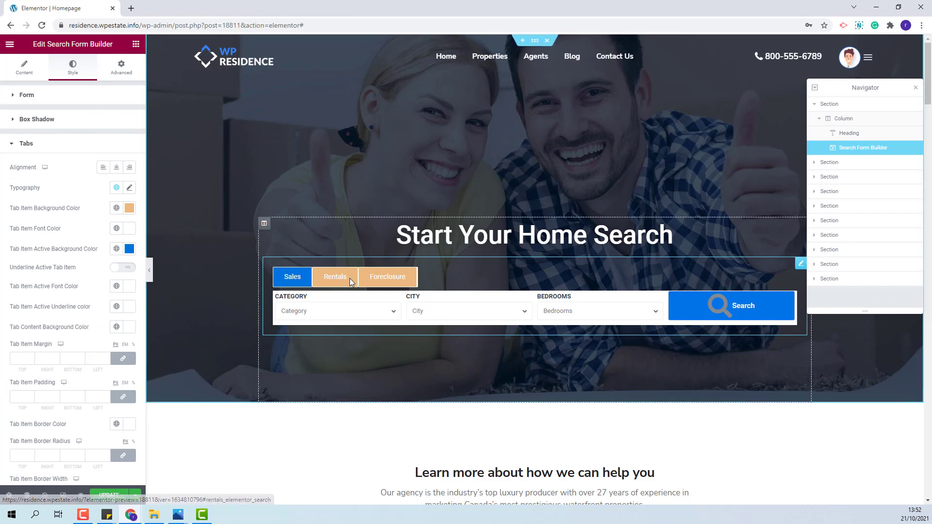
click(116, 169)
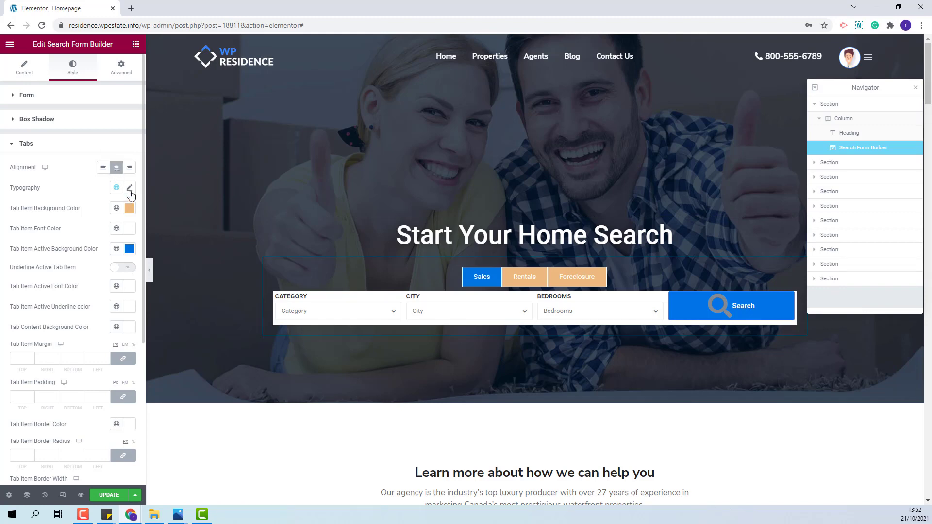
click(129, 189)
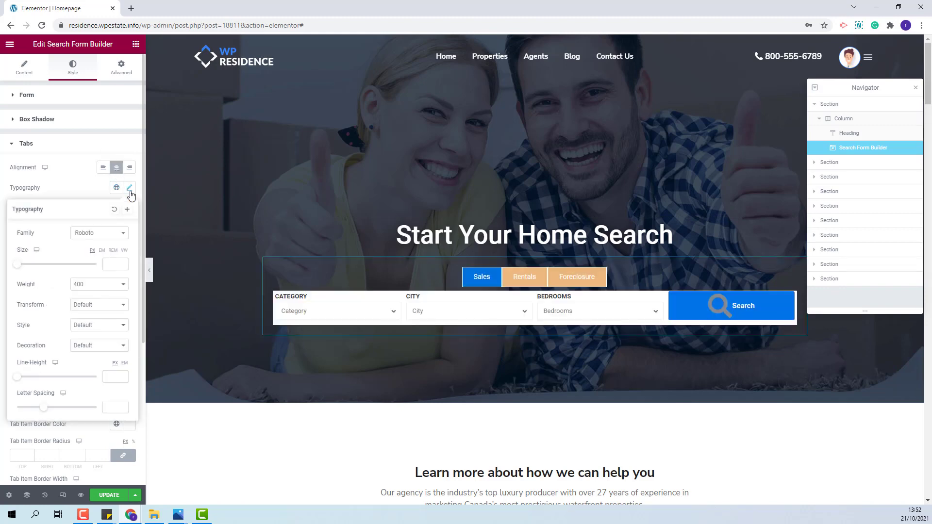
click(109, 264)
text(18)
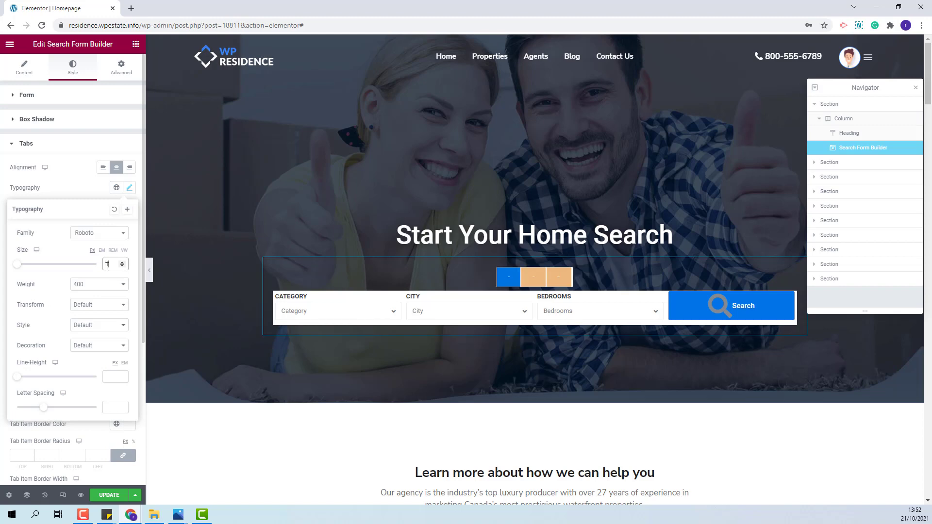
click(115, 377)
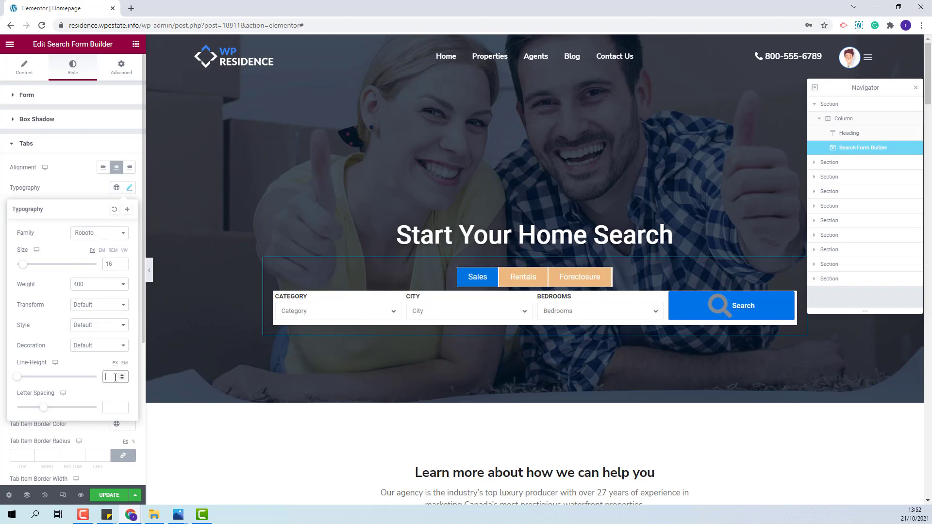
text(1.5)
click(125, 364)
key(alt+Tab)
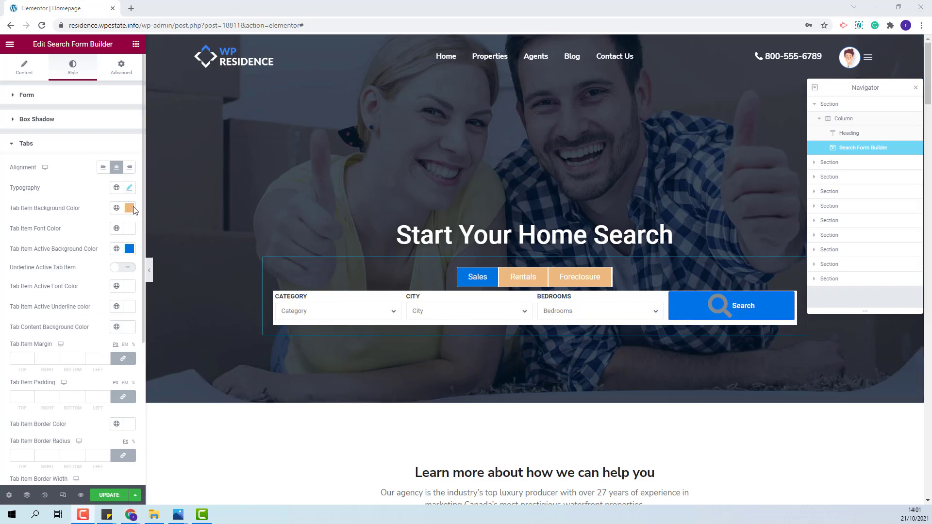
Make the tab item background color fully transparent with #EBBA7C00
click(129, 208)
drag(49, 356, 17, 358)
key(End)
text(00)
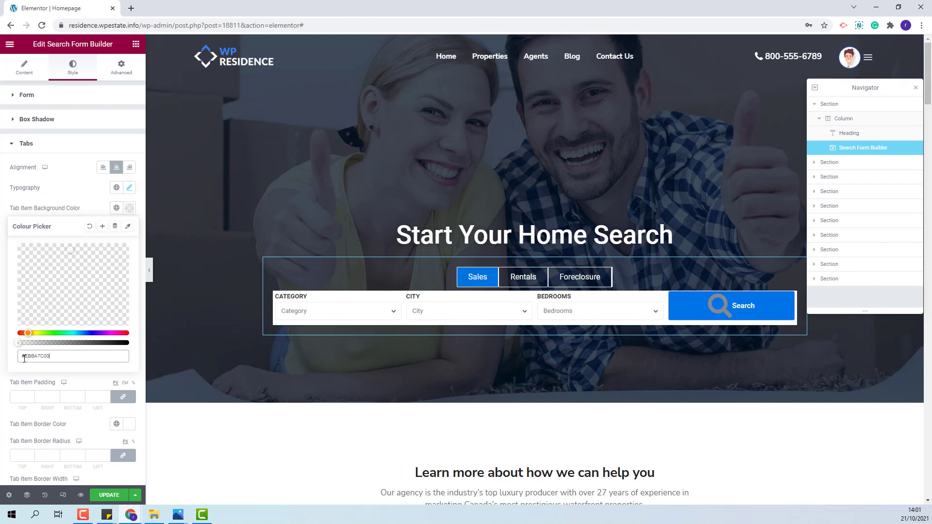
click(87, 194)
Make the active tab item's background transparent with #EBBA7C00 and enable the underline for the active tab item
click(129, 249)
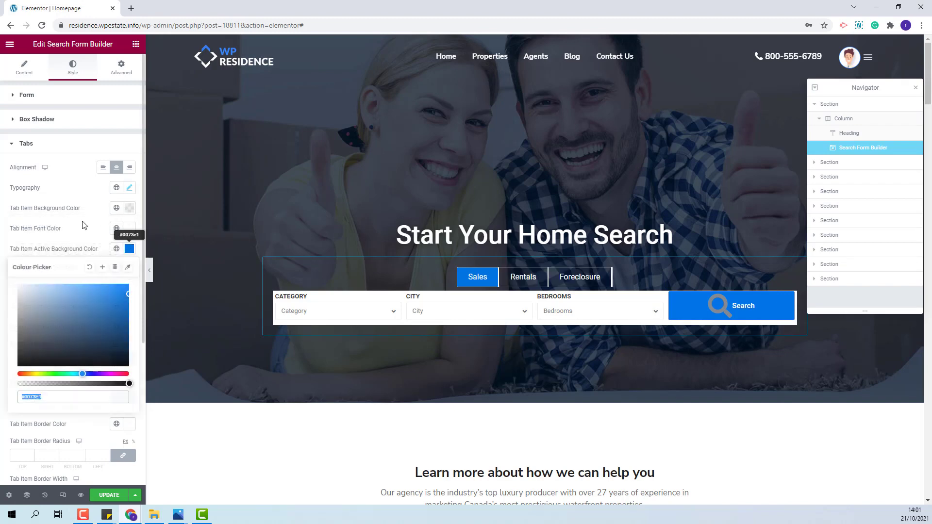
drag(19, 397, 50, 399)
key(End)
text(00)
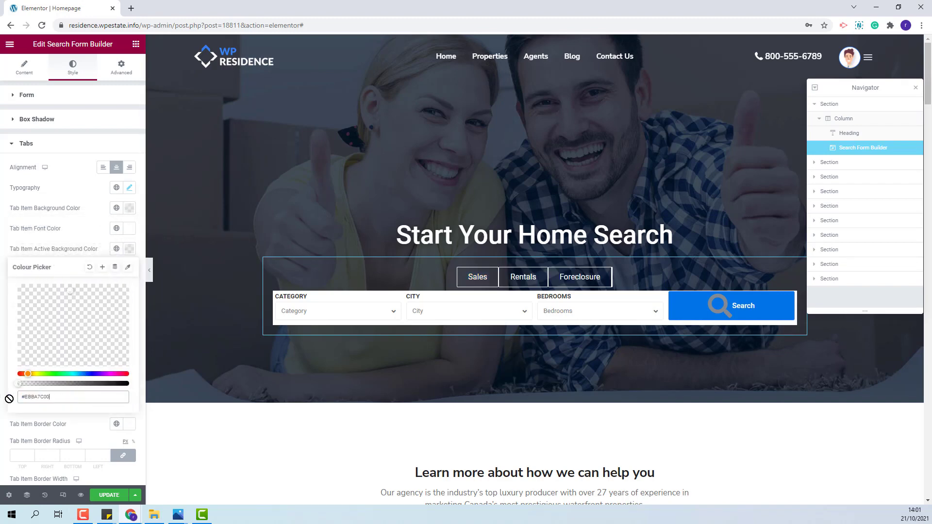
click(81, 188)
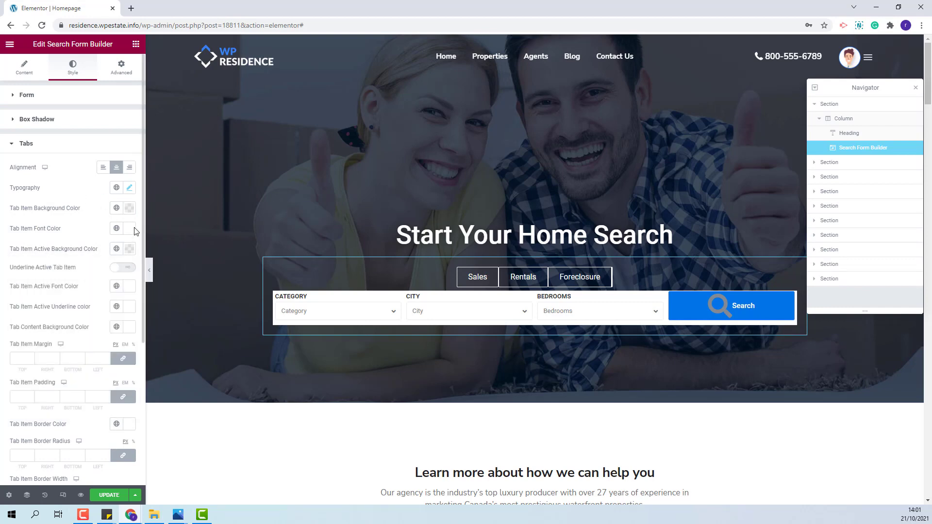
click(126, 269)
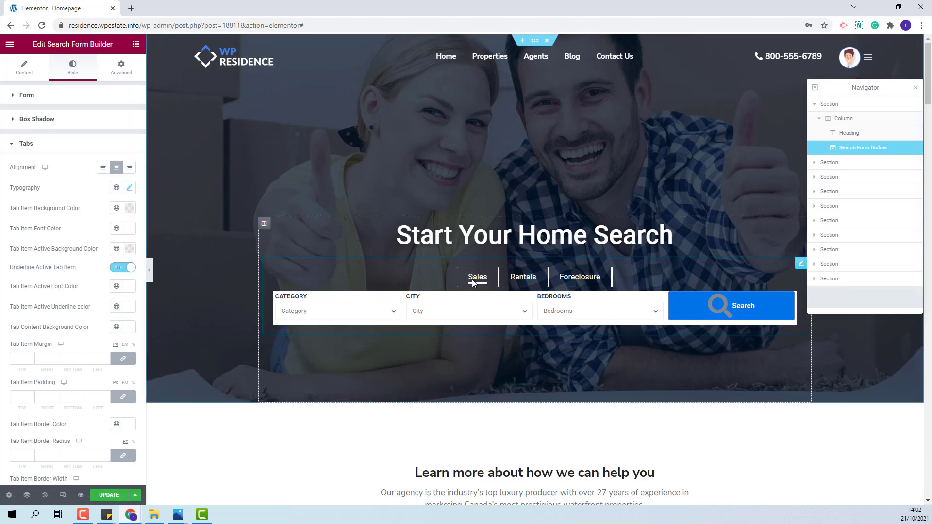
Set the tab item margin to 15 at the bottom and 0 on the other sides
scroll(99, 278, down, 1)
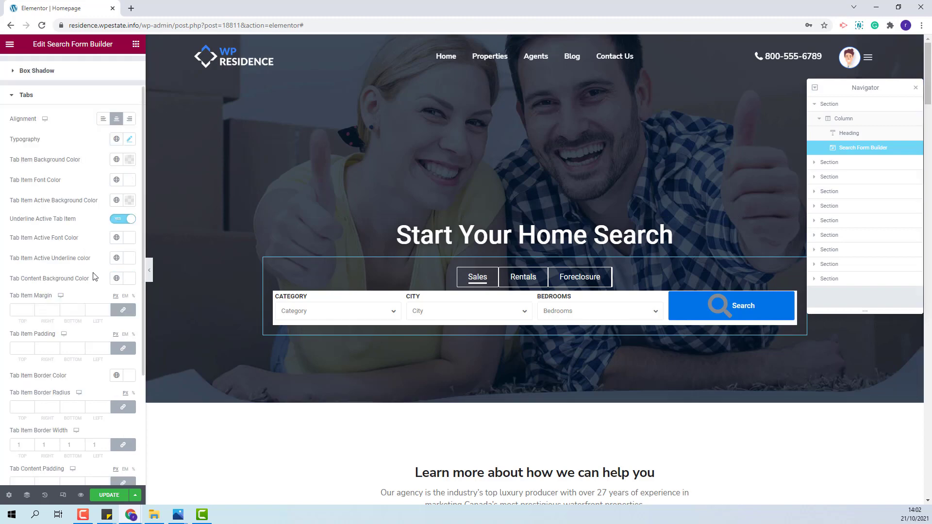
scroll(114, 89, down, 3)
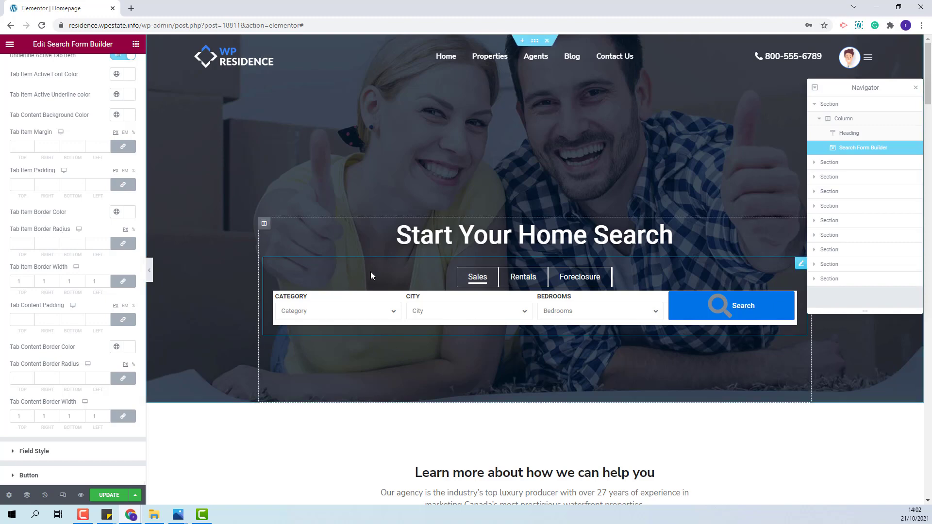
click(72, 146)
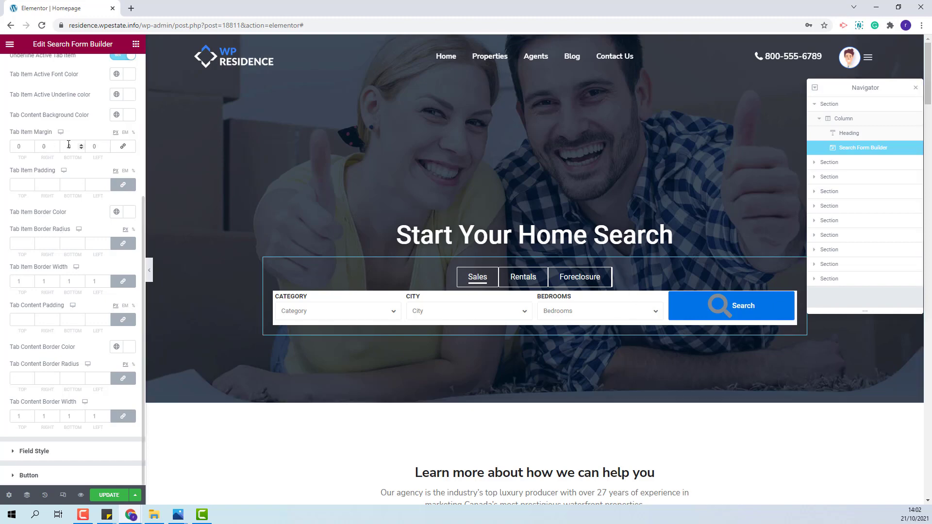
text(0)
text(15)
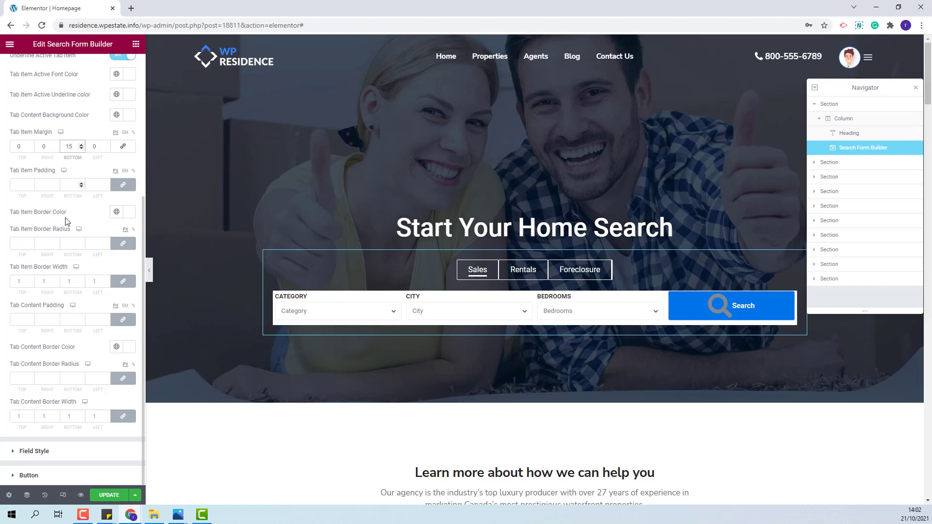
click(69, 251)
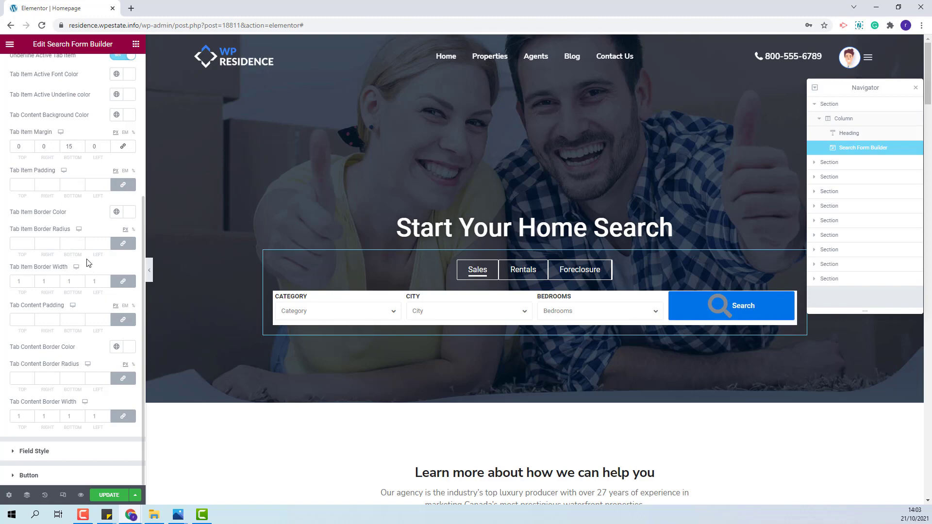
Set the tab item border width to 0 and the tab content padding to 30 on all sides
double_click(23, 280)
text(0)
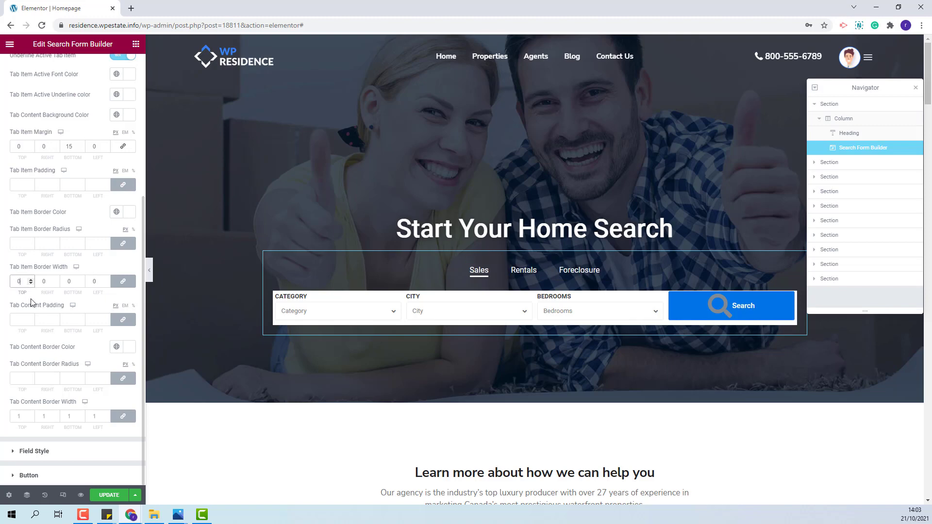
click(23, 319)
text(30)
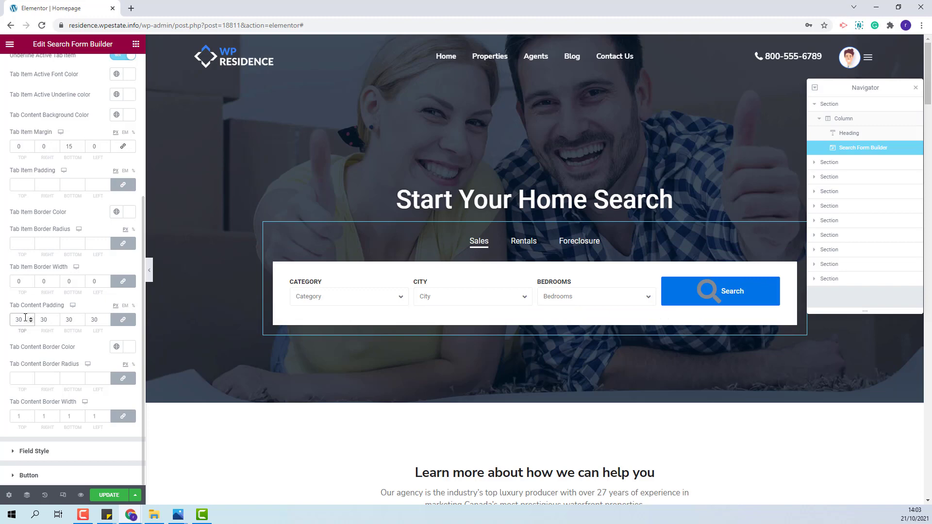
Make the tab content border color fully transparent with #EBBA7C00
click(130, 347)
drag(39, 322, 11, 319)
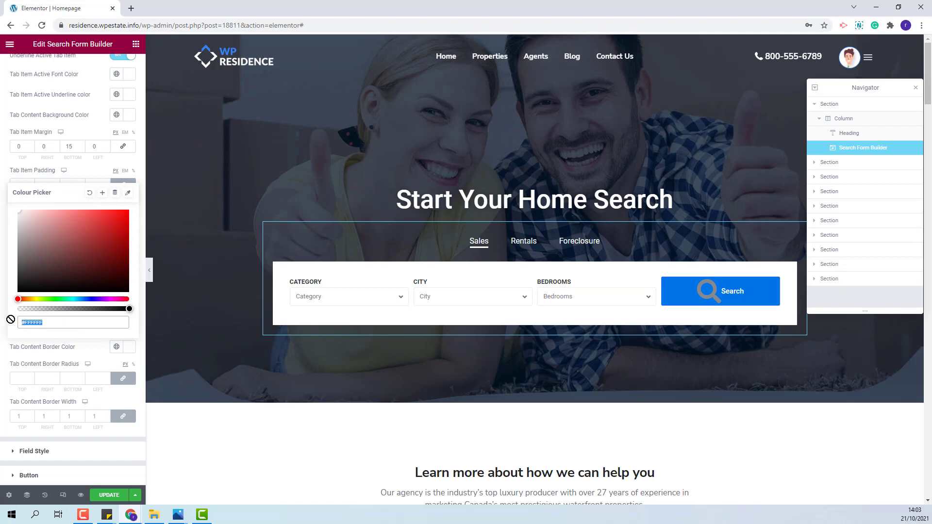
text(#EBBA7C00)
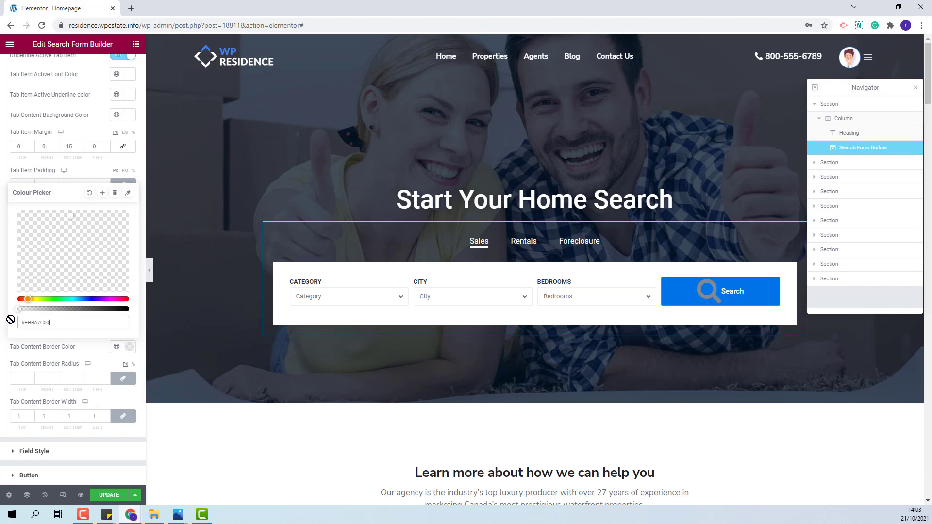
Set the tab content border radius to 5 and its border width to 0 on all sides, then close the tab settings
click(25, 378)
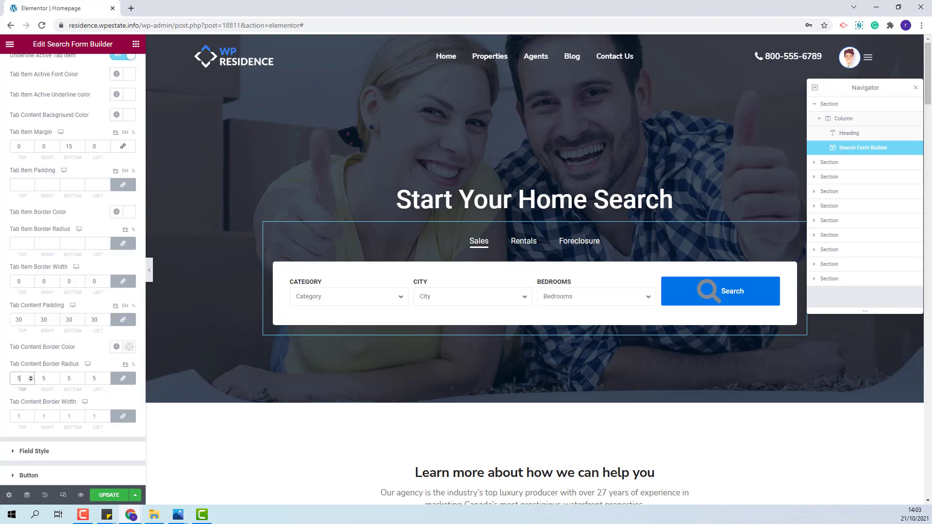
double_click(22, 416)
text(0)
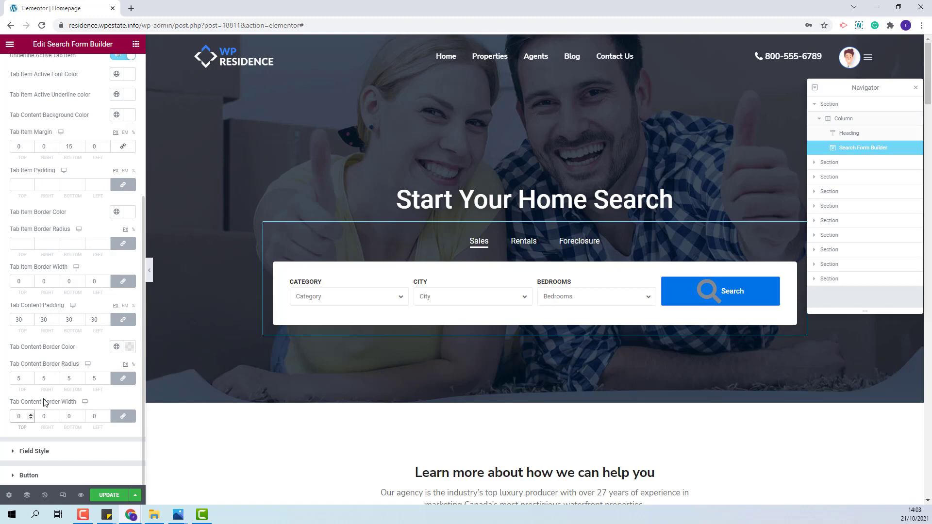
scroll(82, 288, up, 4)
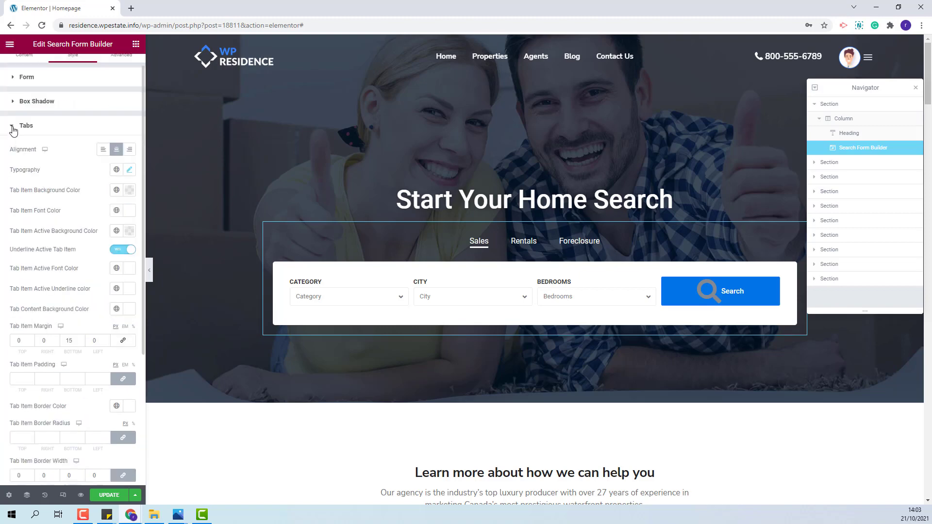
click(14, 126)
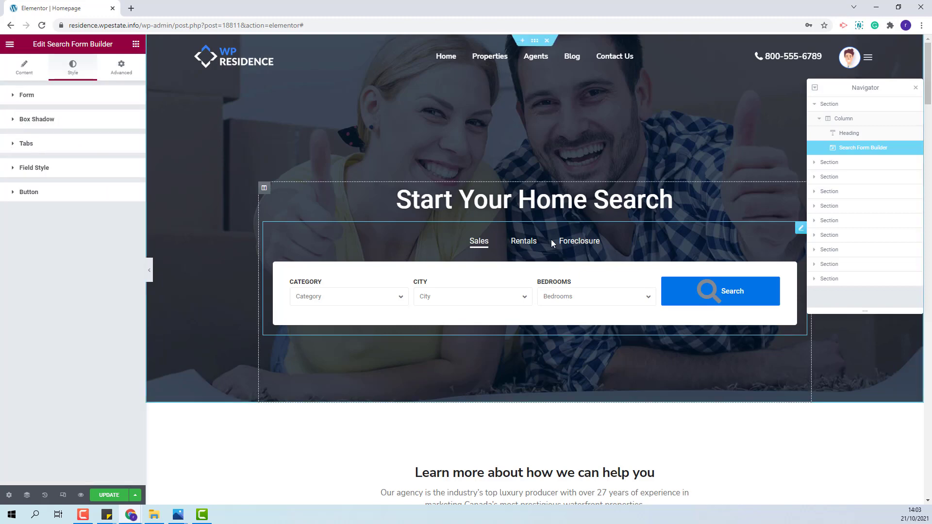
Set the search fields' text color to #9B9B9B in the field style settings
click(47, 168)
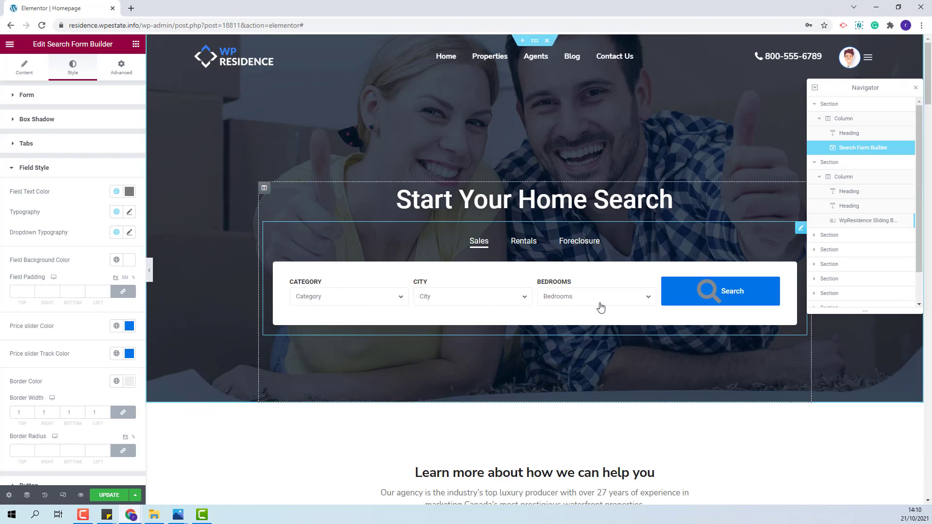
click(129, 192)
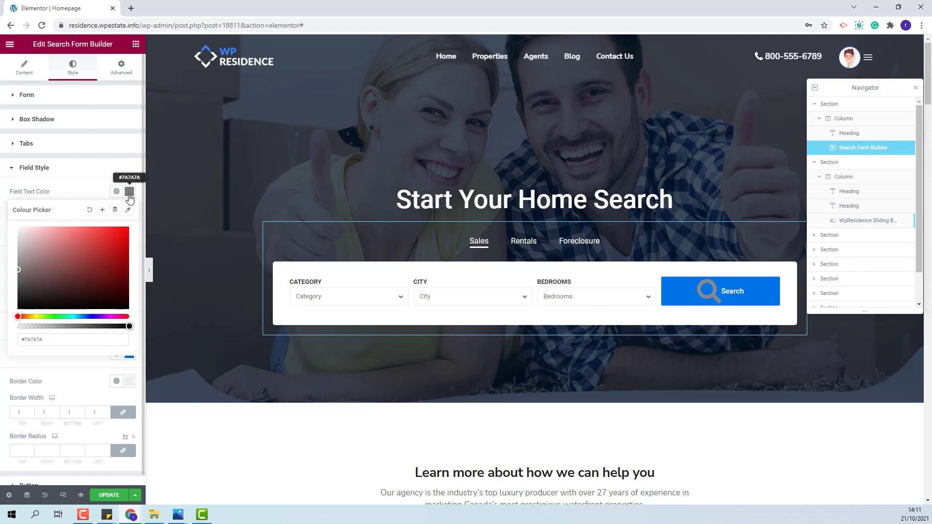
click(73, 339)
text(#9B9B9B)
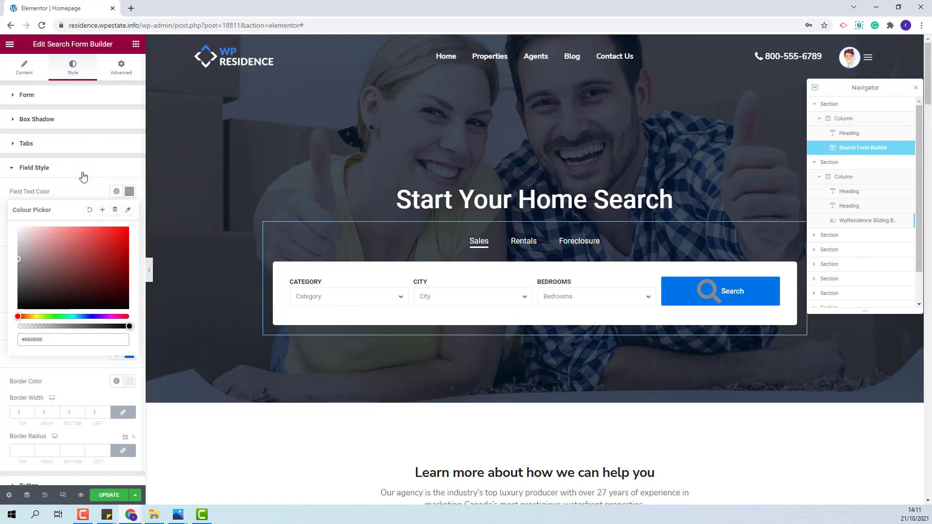
click(87, 196)
Examine the typography settings of the field text and the dropdown text
click(129, 211)
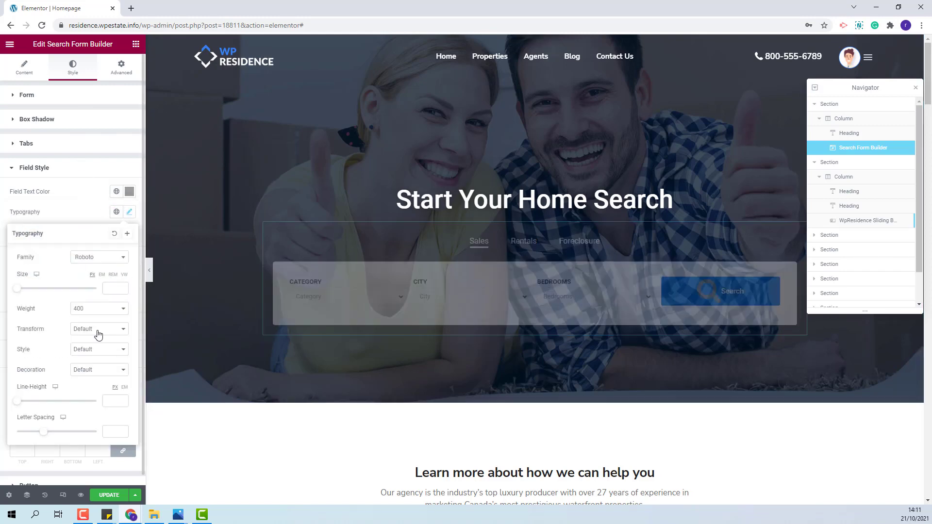
click(81, 207)
click(131, 233)
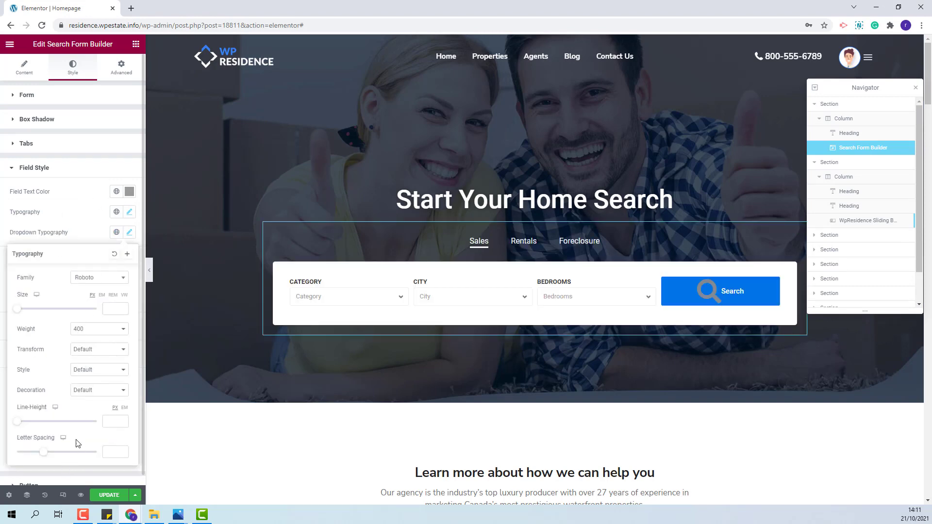
click(86, 182)
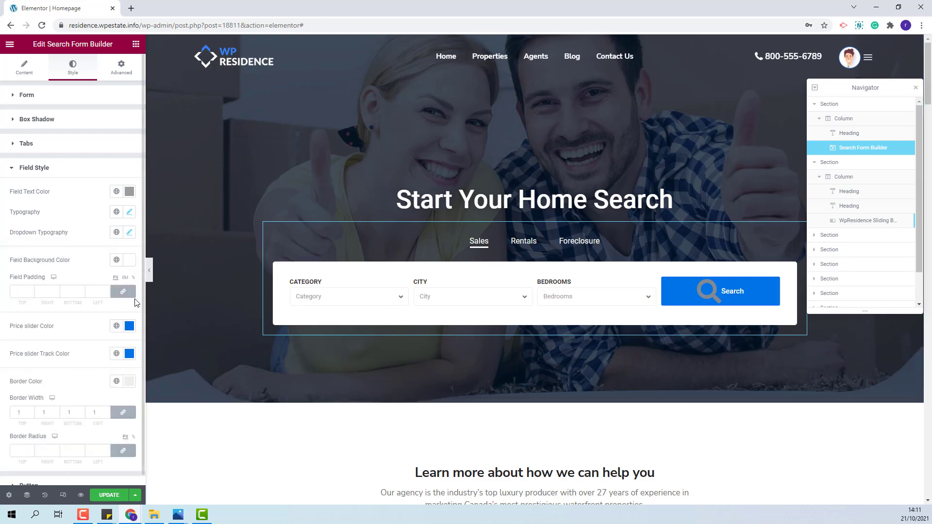
Set the field padding to 10 at the top and bottom and 0 at the left and right, with the sides unlinked
click(20, 293)
text(0)
click(122, 291)
click(22, 294)
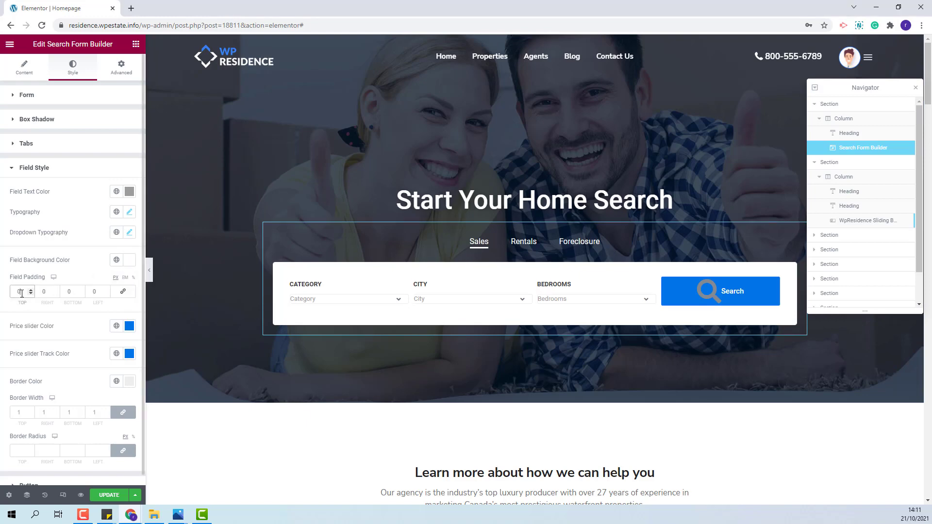
text(10)
key(Tab)
key(Tab)
text(10)
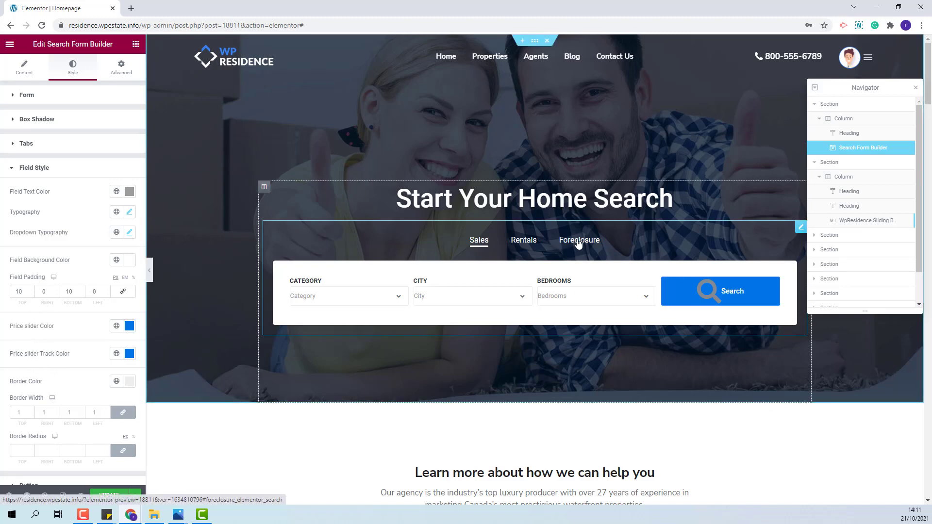
Change the search fields' border color to a light pink and set their border width to 0 on all sides, unlinked
scroll(16, 378, down, 1)
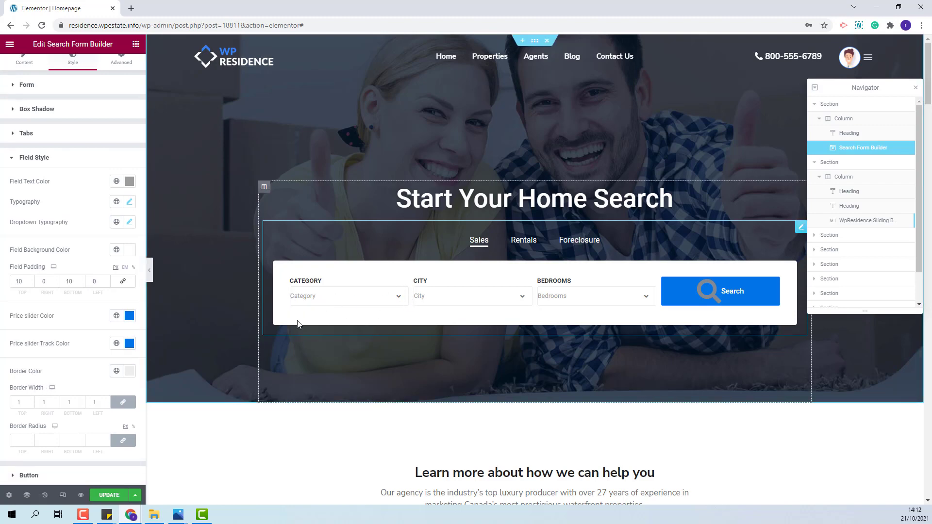
click(129, 371)
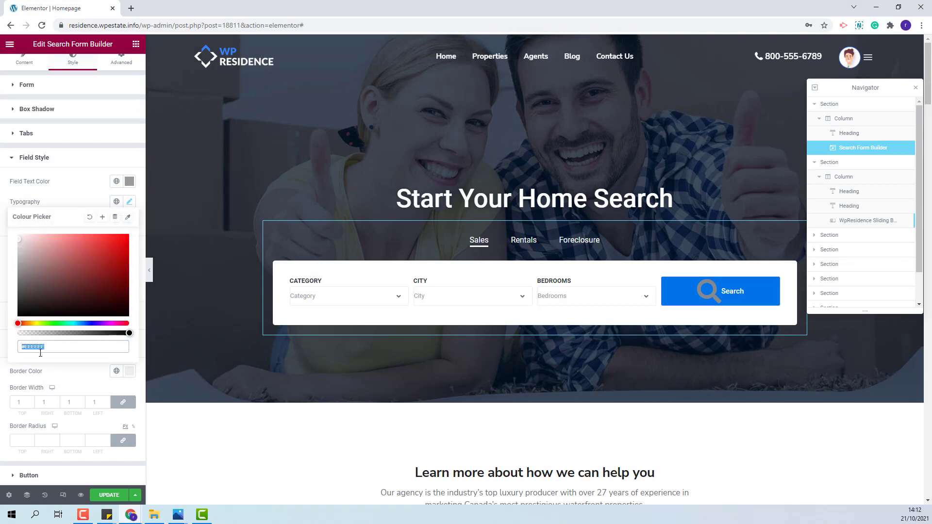
click(11, 346)
click(27, 381)
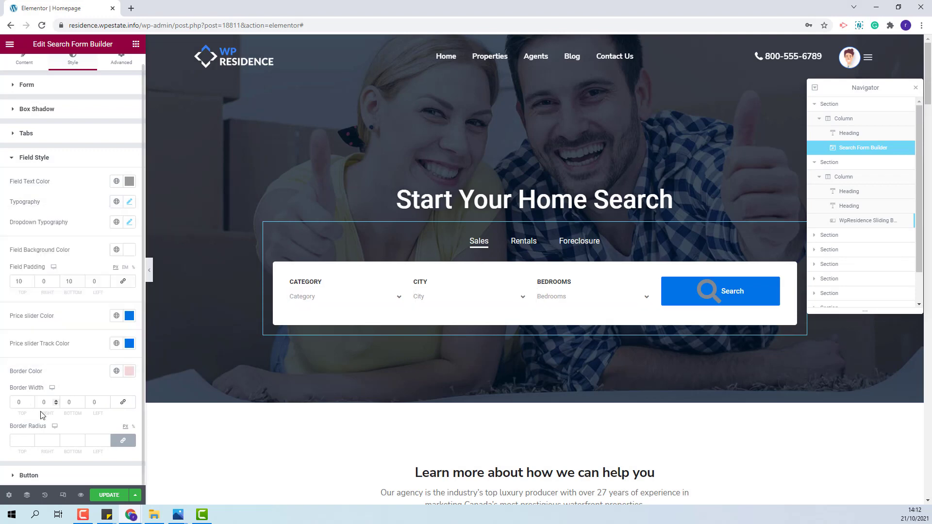
Set the search fields' bottom border width to 2 and their border radius to 0 on all sides
click(81, 401)
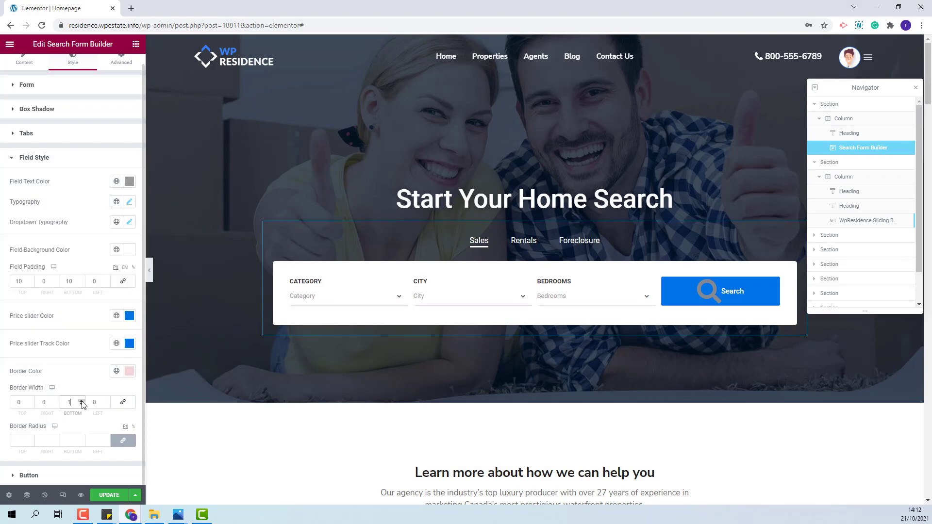
click(81, 401)
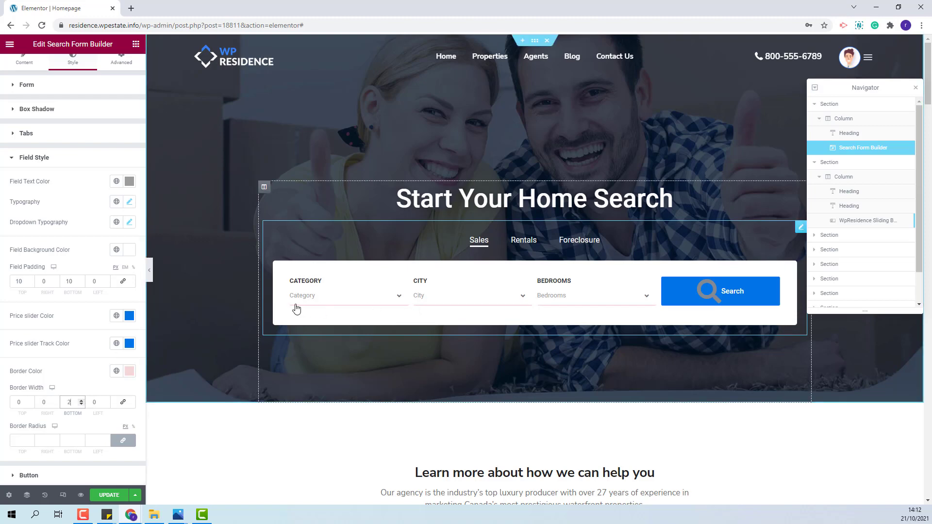
click(22, 440)
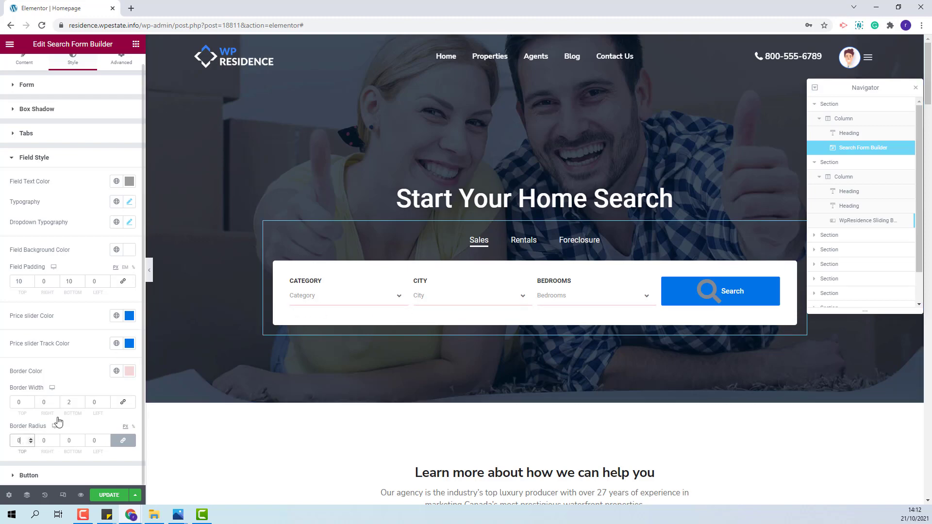
Set the submit button's icon color to #FFFFFF in the normal state of the button style settings
click(29, 477)
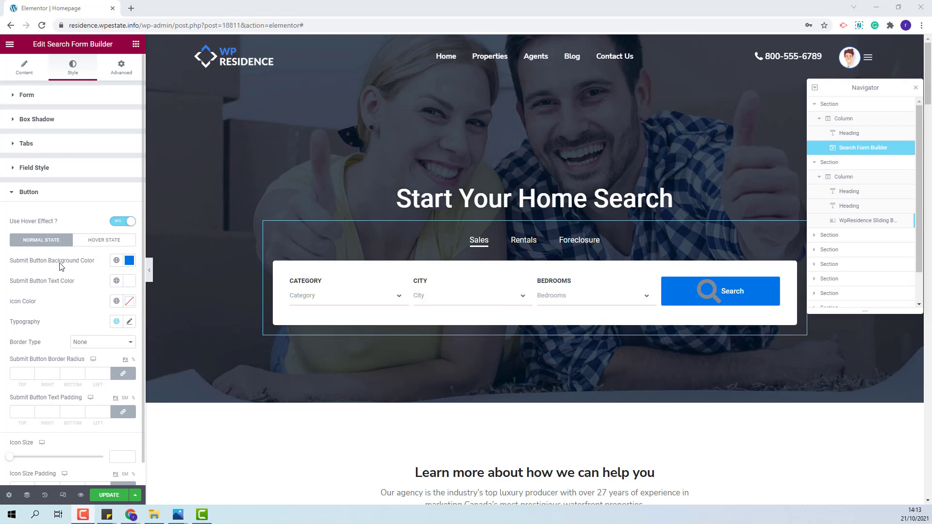
click(130, 302)
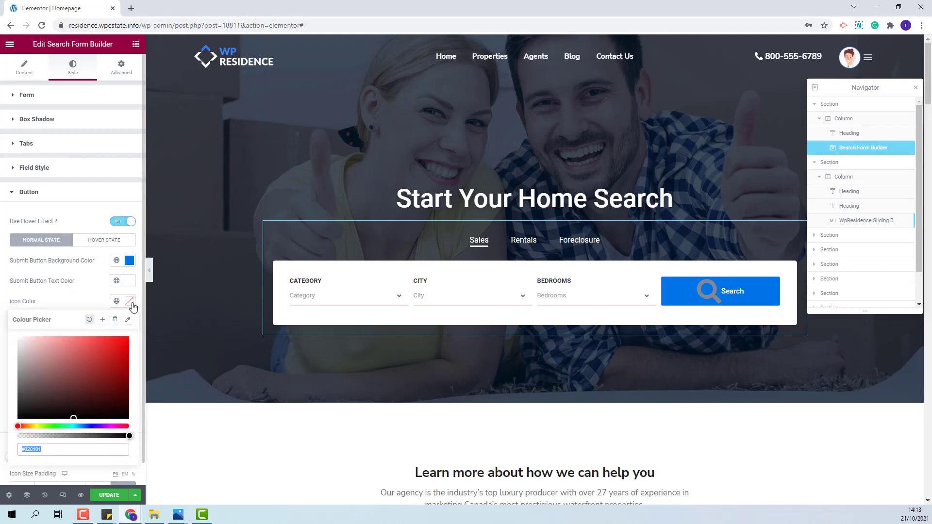
text(#FFFFFF)
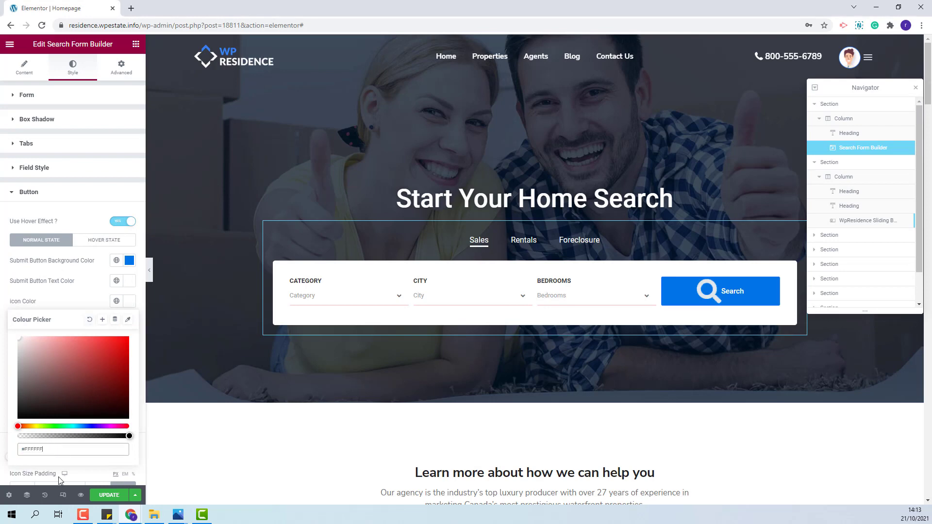
click(87, 304)
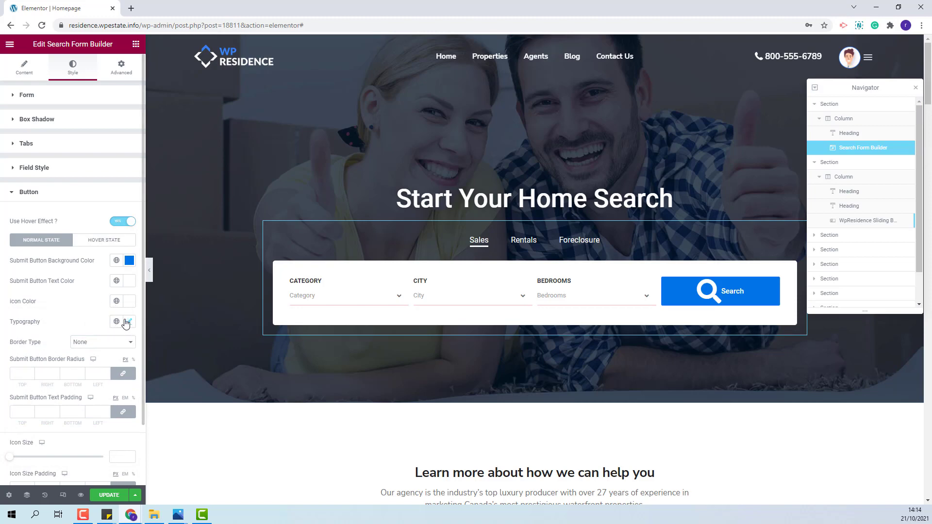
Close the submit button's typography settings and set the button's border radius to 5 on all sides
click(117, 343)
click(64, 308)
click(30, 372)
click(30, 372)
click(30, 372)
click(31, 372)
click(30, 371)
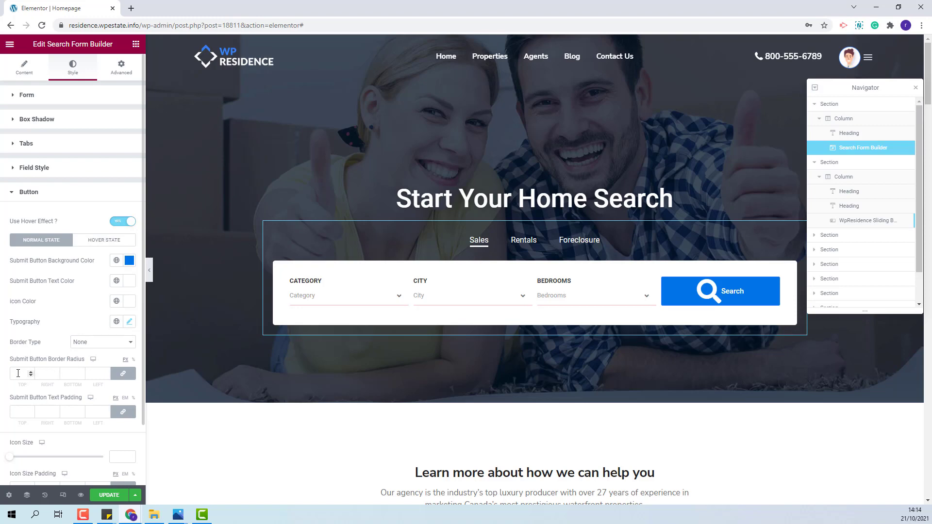
Set the submit button's text padding to 12 at the top and bottom and 0 at the left and right, unlinked
click(24, 411)
text(12)
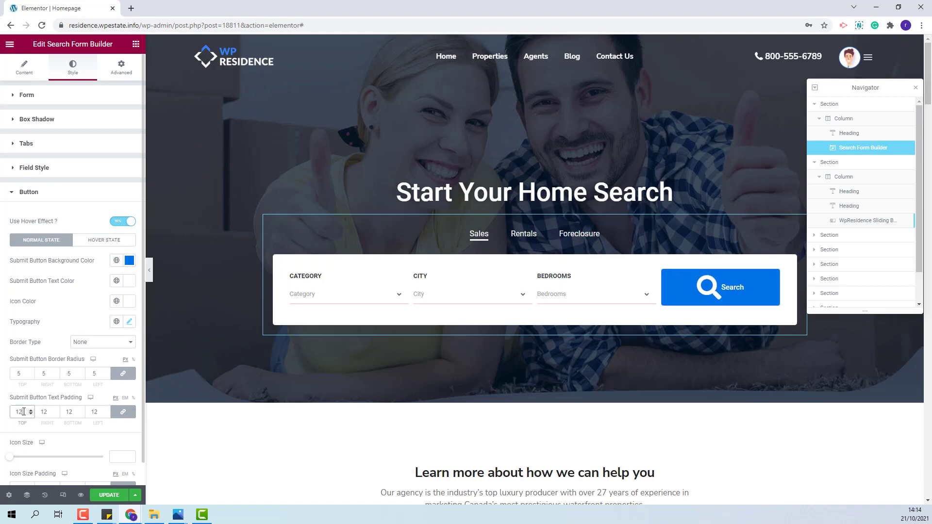
click(122, 412)
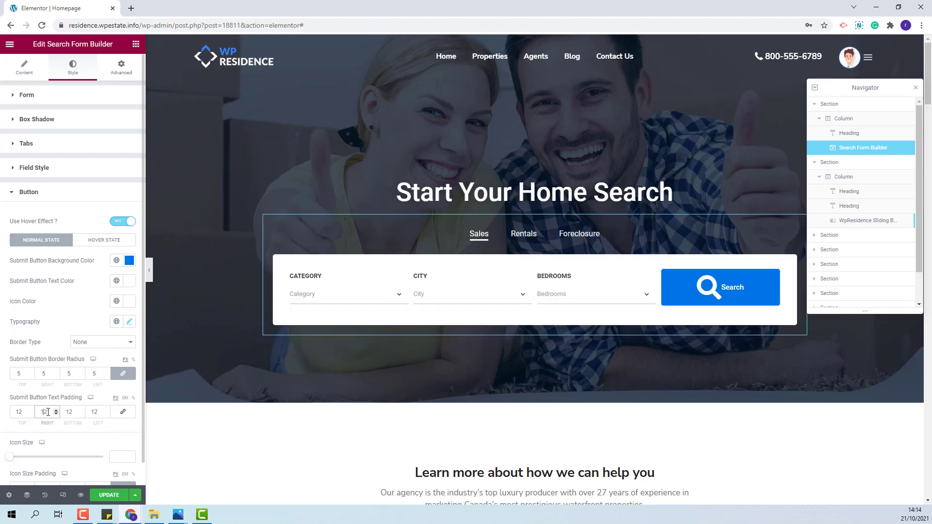
text(0)
double_click(95, 411)
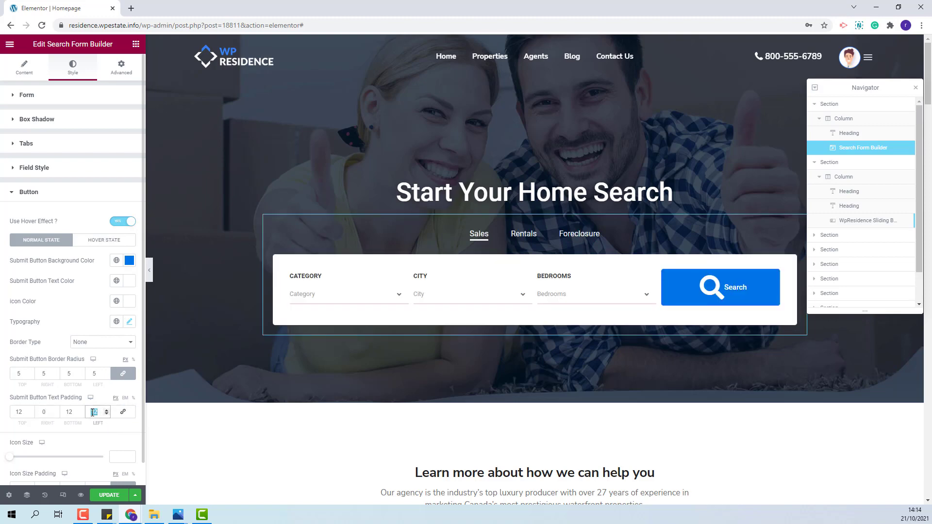
text(0)
Set the submit button's icon size to 16 and its icon padding to 8 at the right and 0 on the other sides
scroll(11, 440, down, 1)
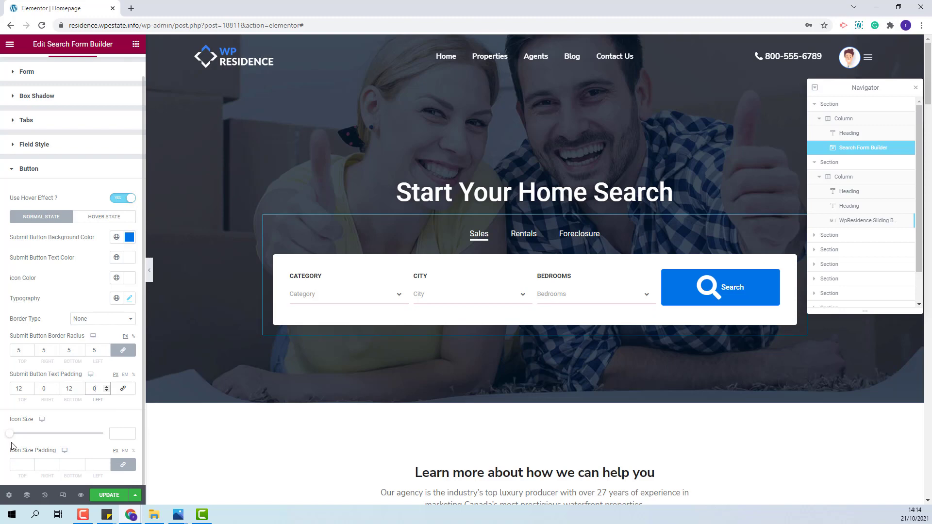
click(121, 433)
text(16)
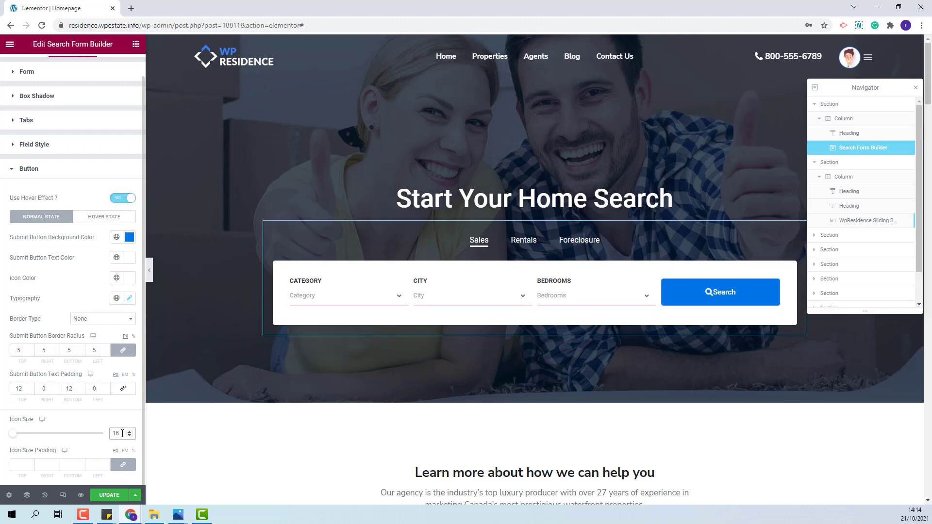
click(123, 465)
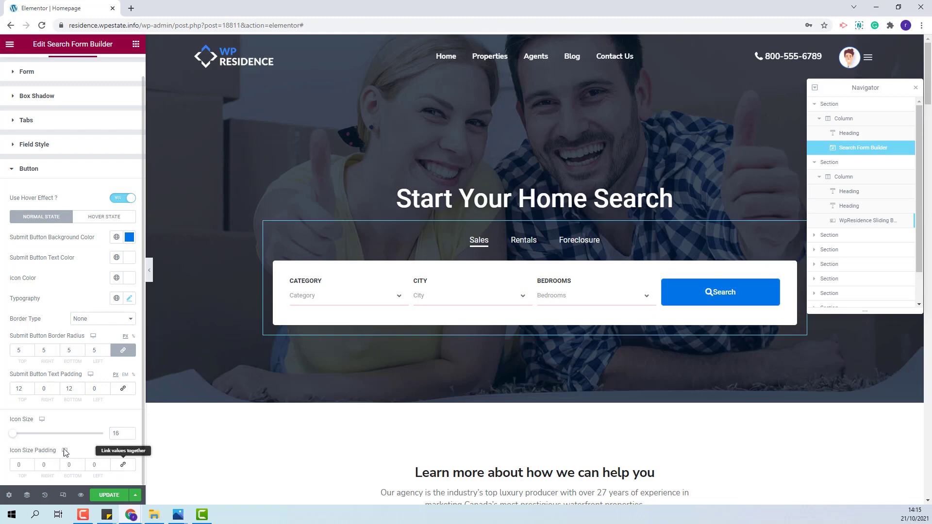
click(42, 465)
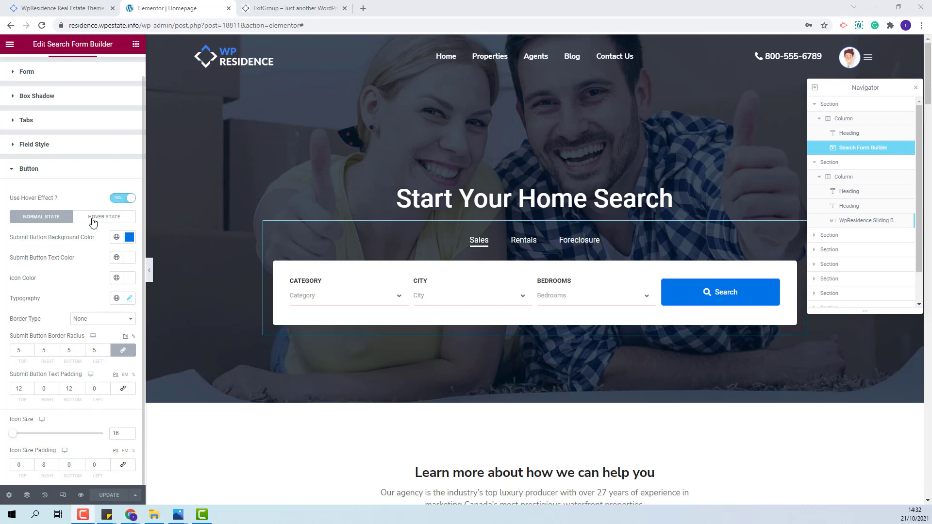
View the submit button's hover state settings and save the updated homepage
click(93, 220)
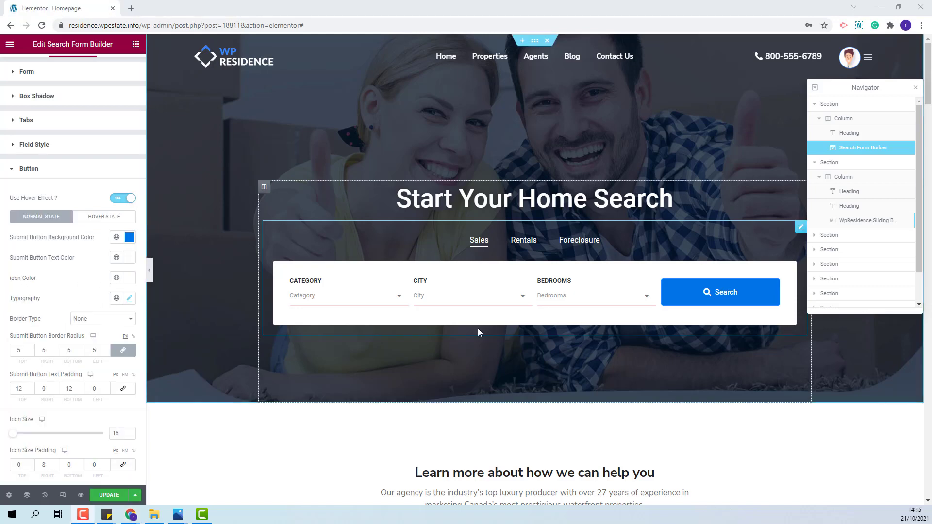
key(ctrl+s)
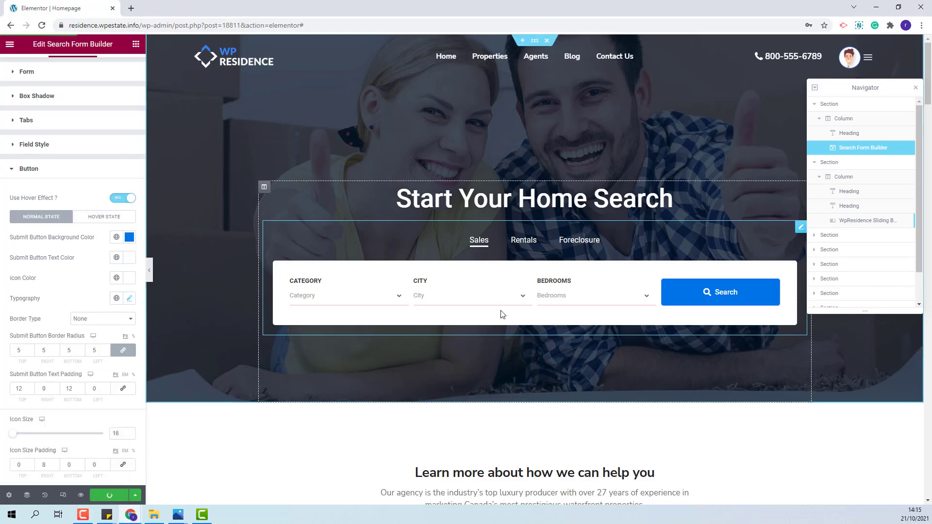